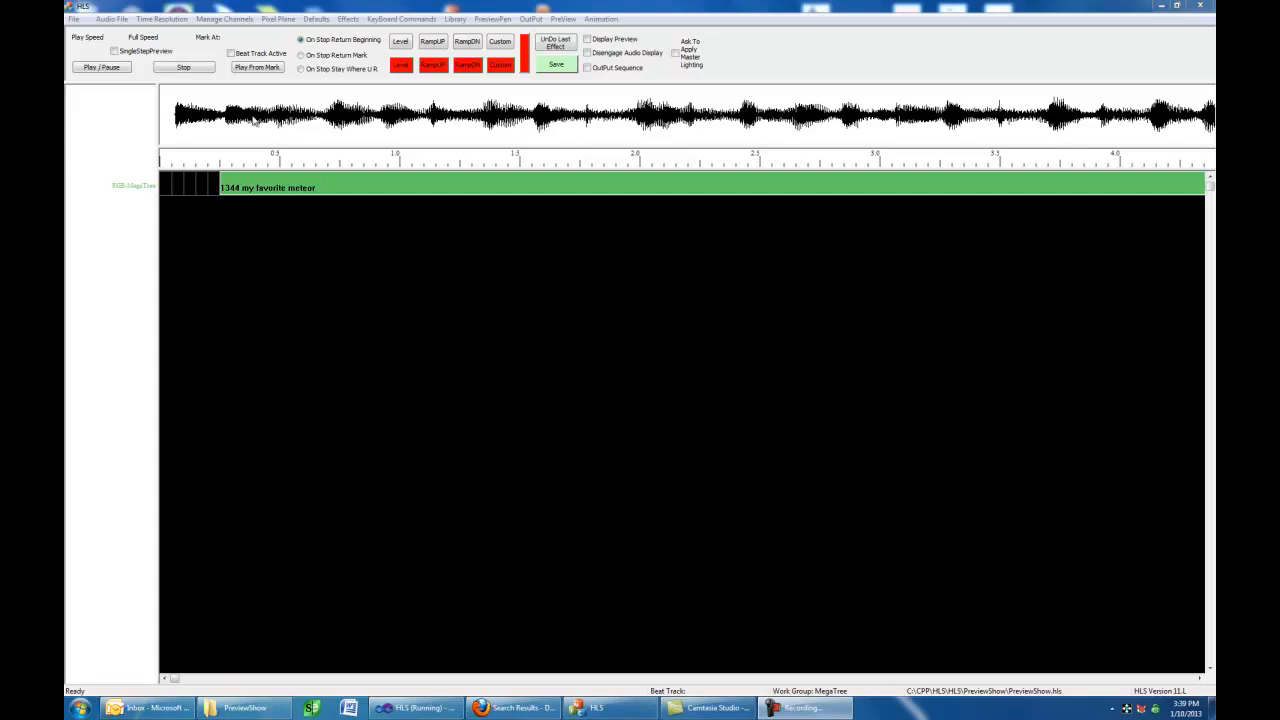
# Step: Add 84 new raw channels to the sequence in the Channel Manager
pyautogui.click(231, 22)
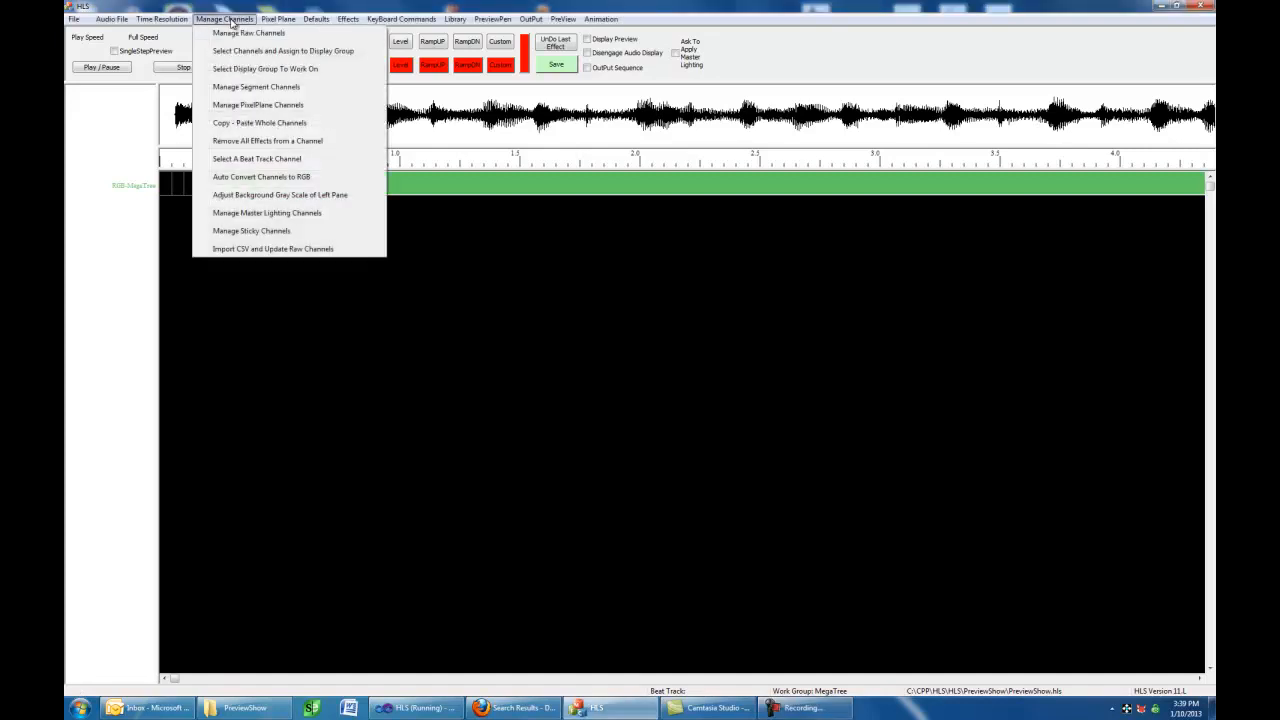
pyautogui.click(234, 33)
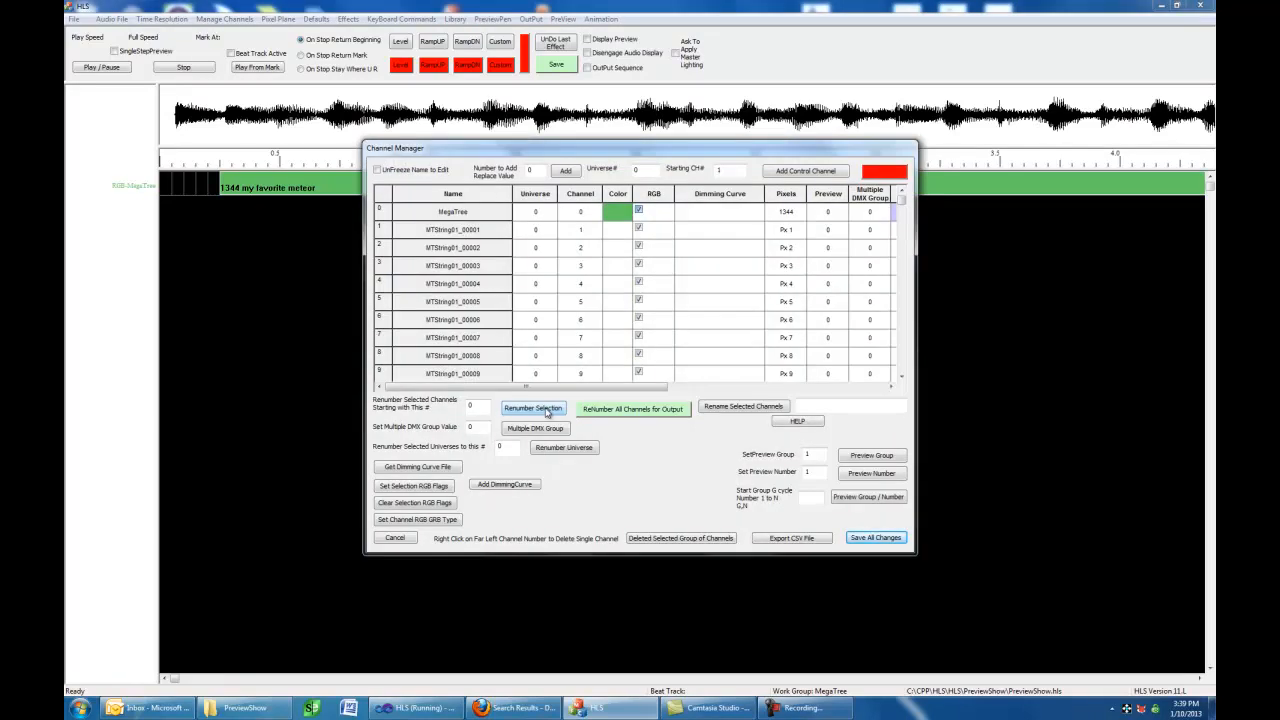
pyautogui.doubleClick(532, 171)
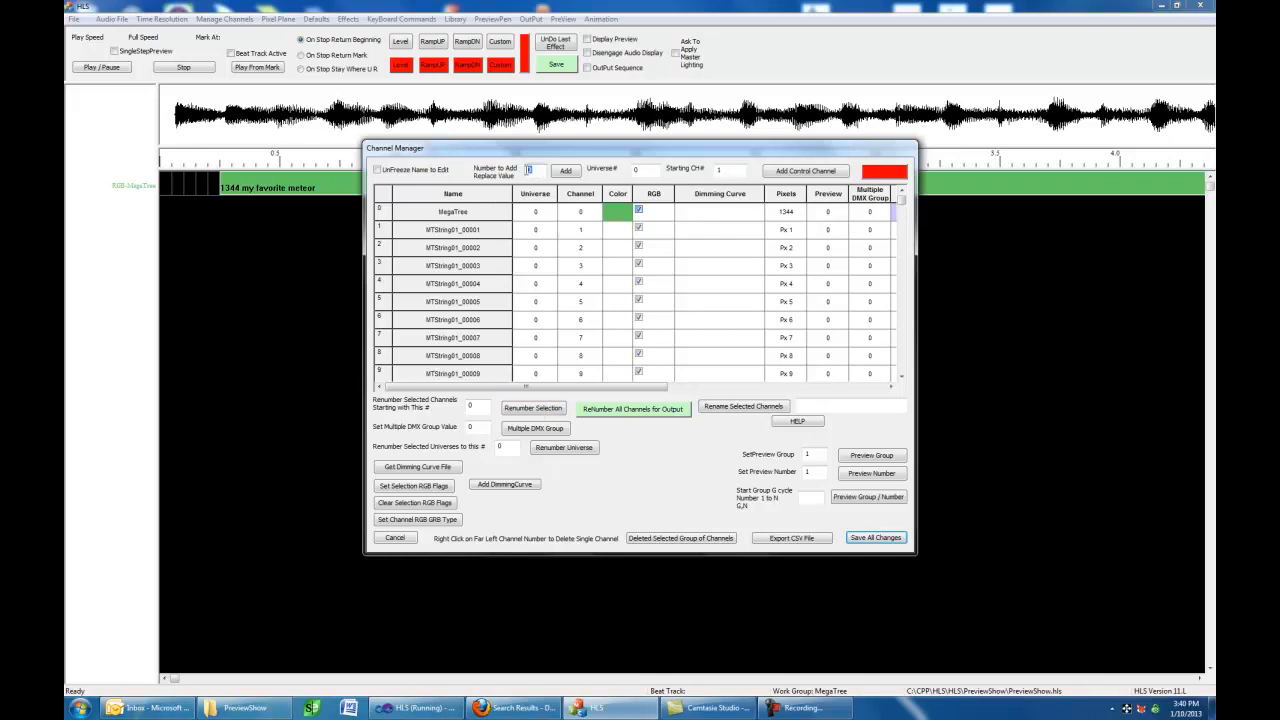
pyautogui.write('84')
pyautogui.click(565, 171)
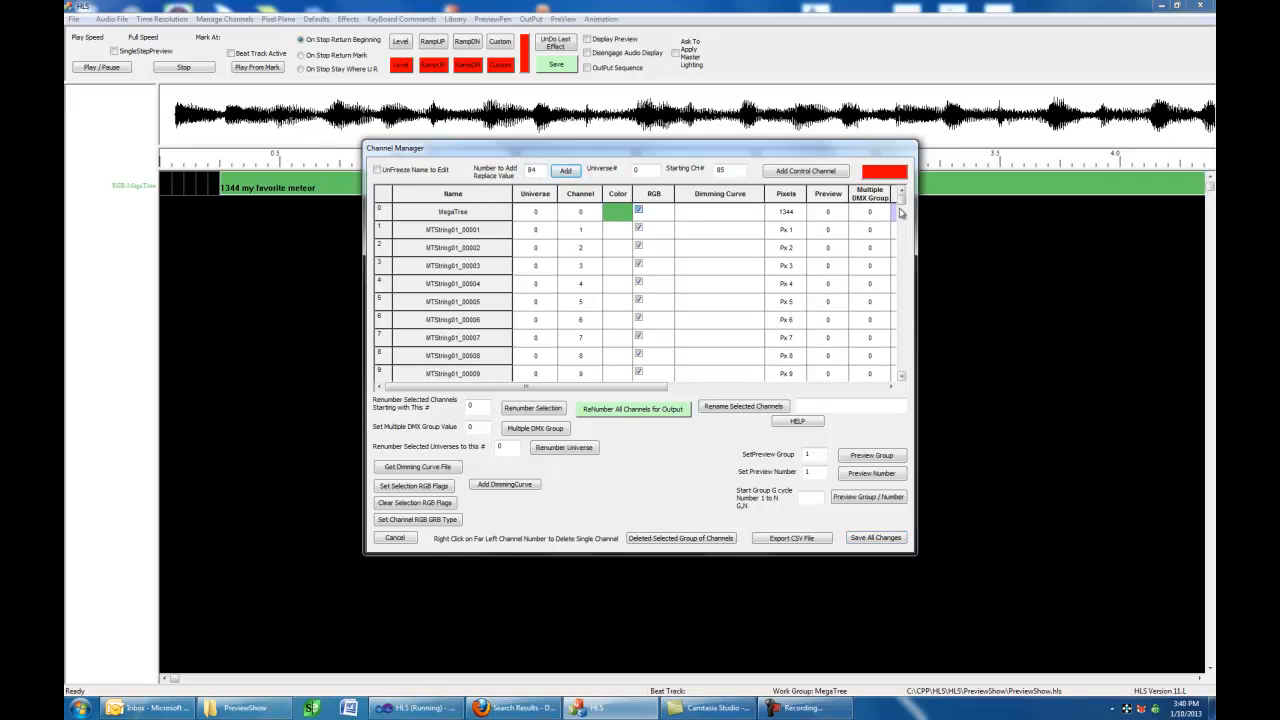
# Step: Set the RGB flags on all 84 newly added channels at the end of the channel list
pyautogui.moveTo(903, 206); pyautogui.dragTo(903, 360)
pyautogui.click(645, 250)
pyautogui.moveTo(645, 250); pyautogui.dragTo(655, 421)
pyautogui.click(414, 486)
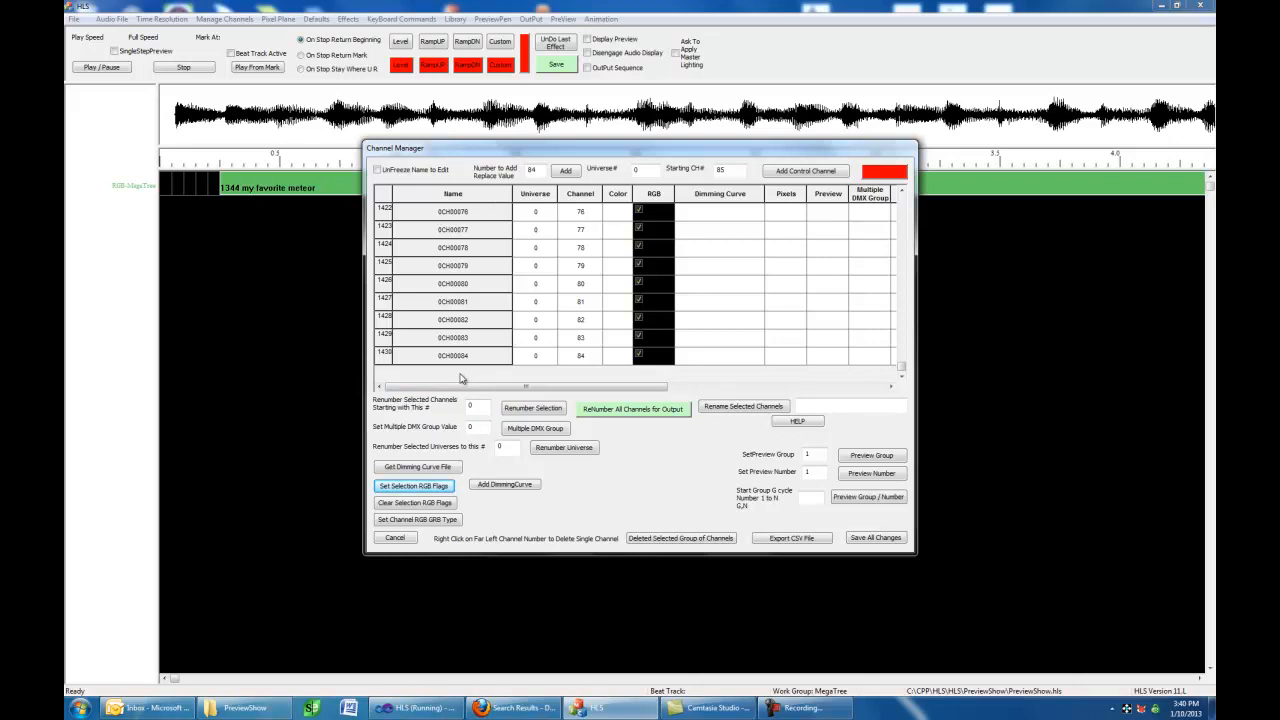
# Step: Consult the channel renaming help and try to rename the selected channels with the macro 42,RoofLine(*1)_%
pyautogui.click(797, 422)
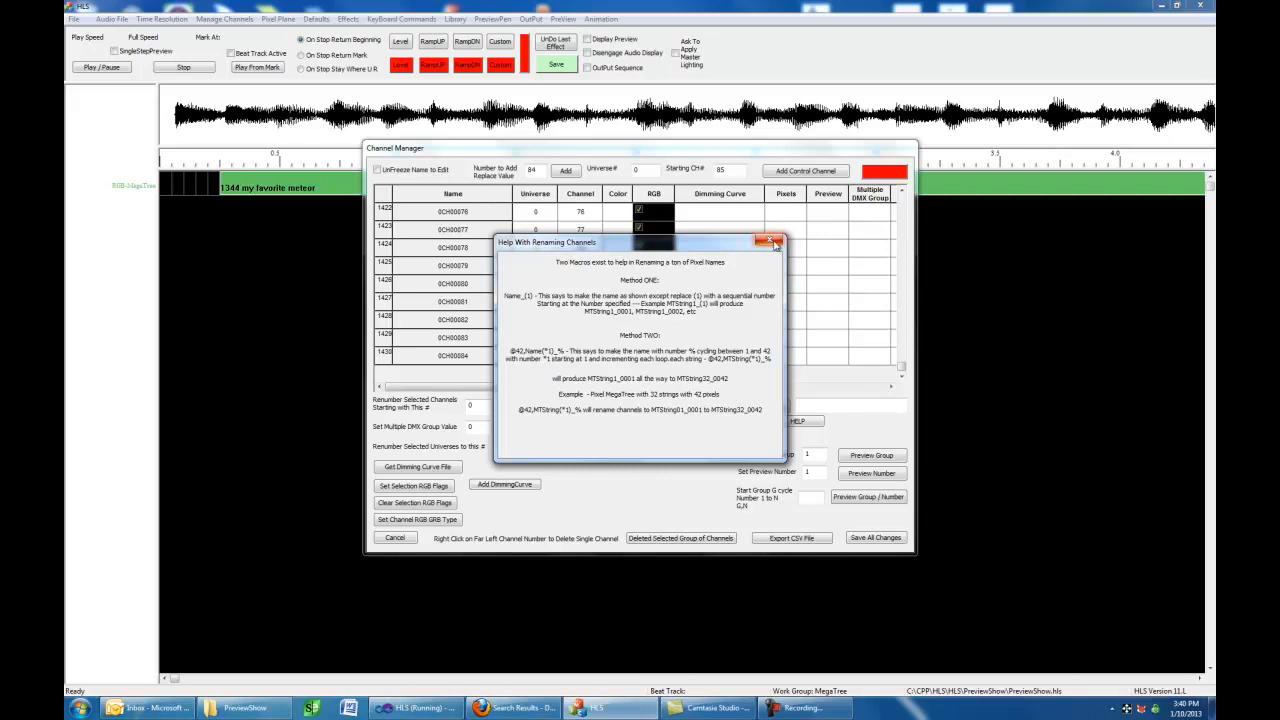
pyautogui.click(774, 242)
pyautogui.write('42')
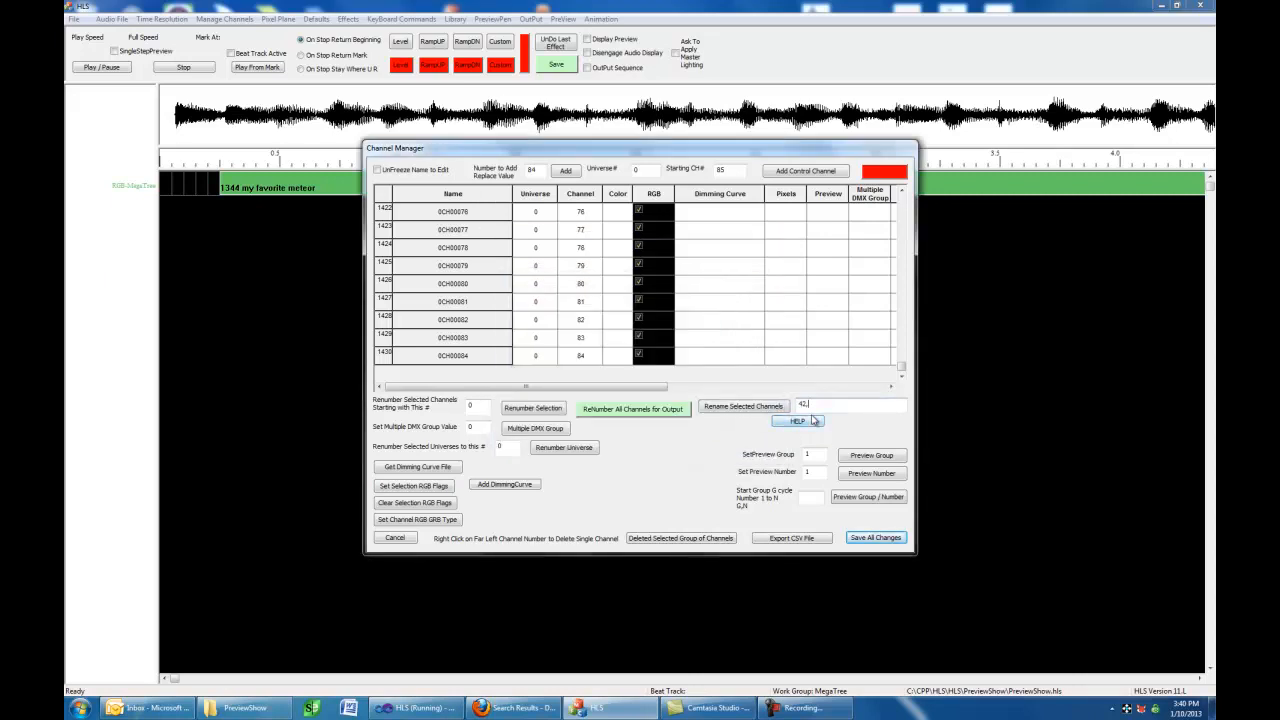
pyautogui.write(',RoofLine(*1)_%')
pyautogui.click(738, 409)
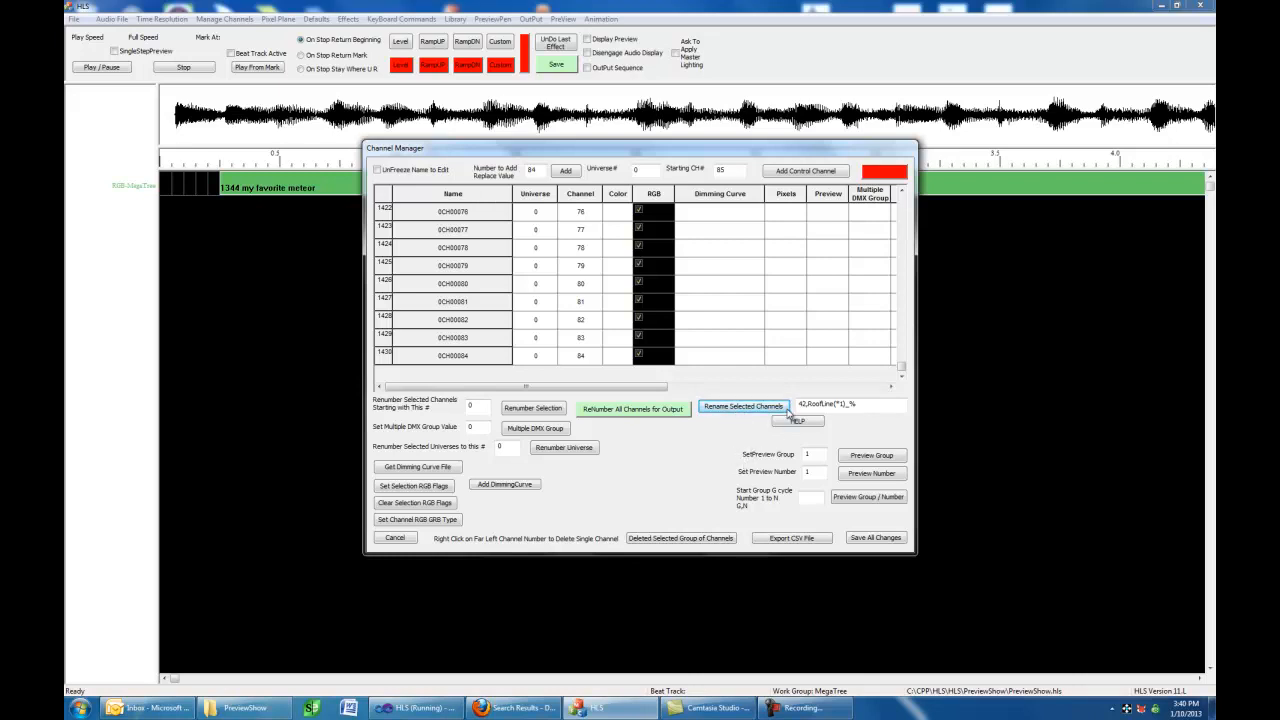
pyautogui.click(792, 421)
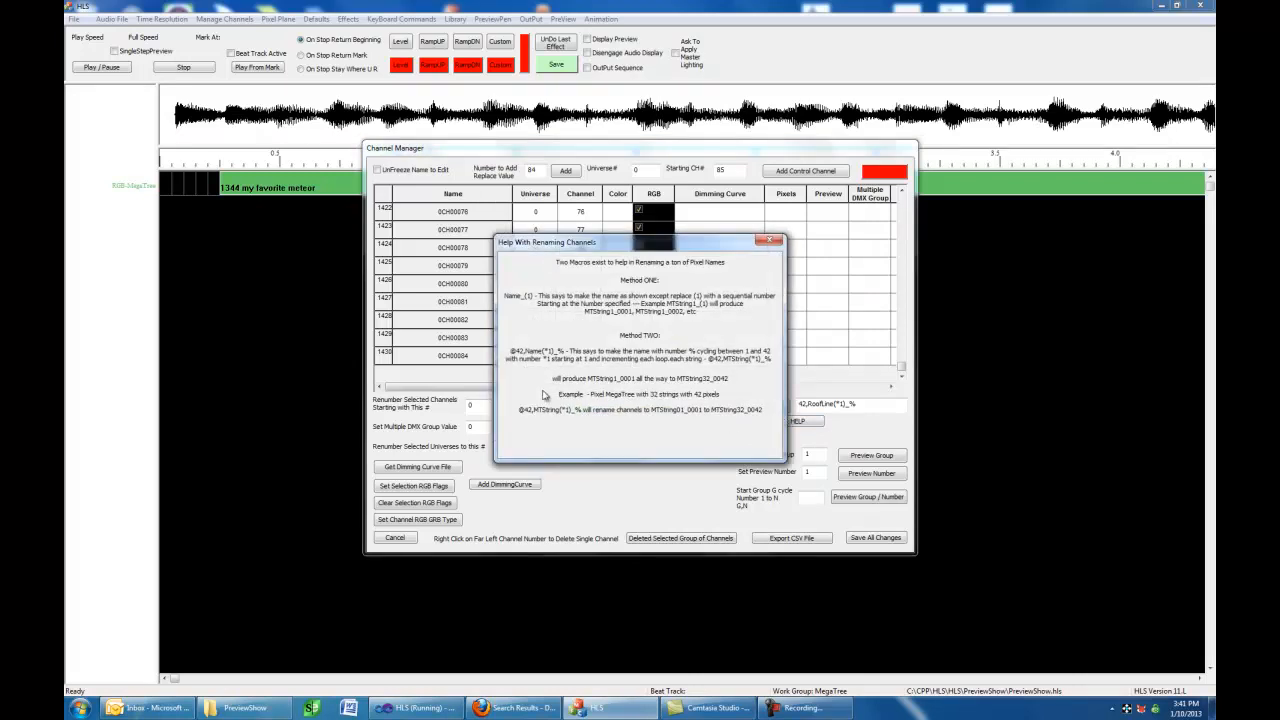
pyautogui.click(768, 243)
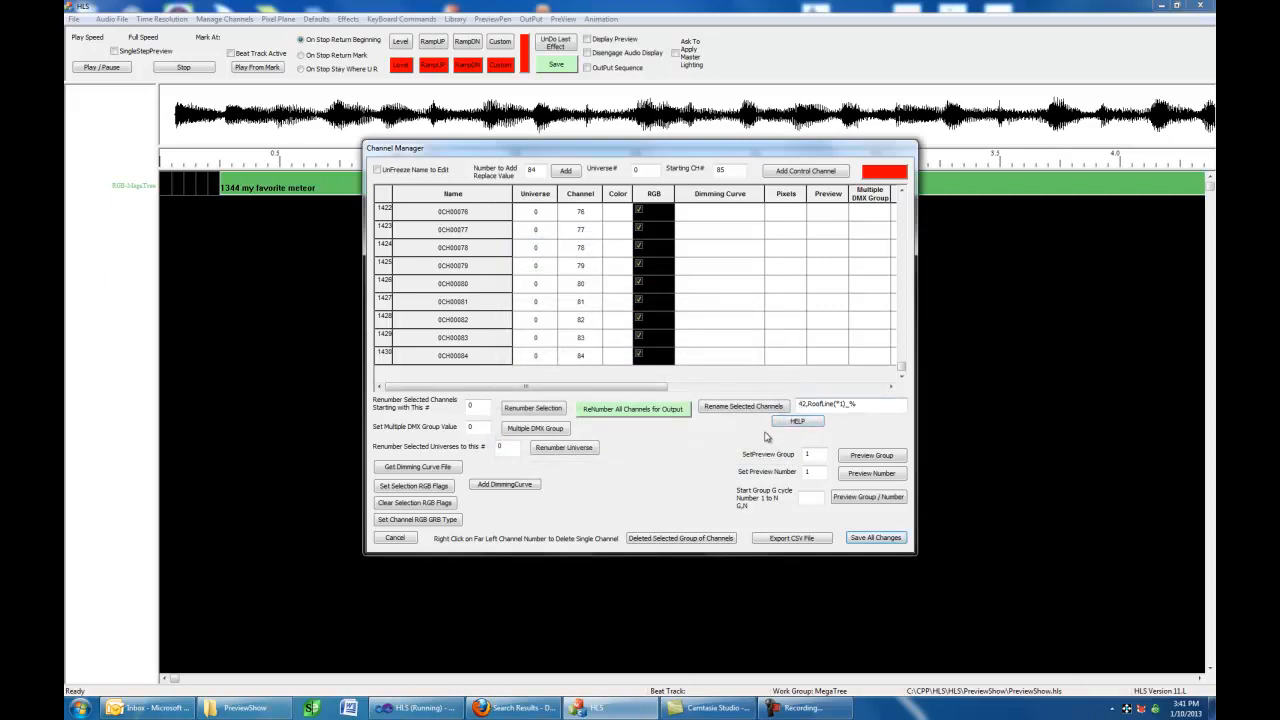
pyautogui.click(730, 409)
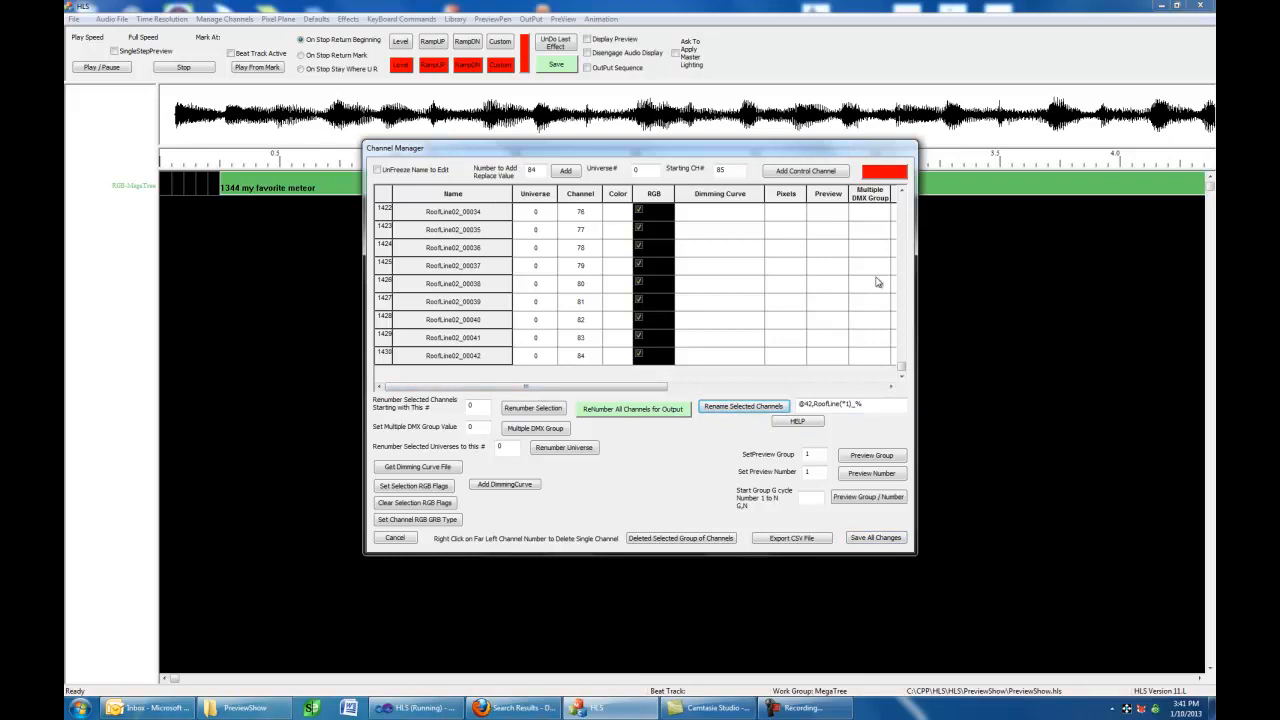
# Step: Assign preview group 40 and preview numbers starting at 1 to all RoofLine channels, and save the channel changes
pyautogui.moveTo(901, 367); pyautogui.dragTo(903, 372)
pyautogui.moveTo(668, 384); pyautogui.dragTo(903, 363)
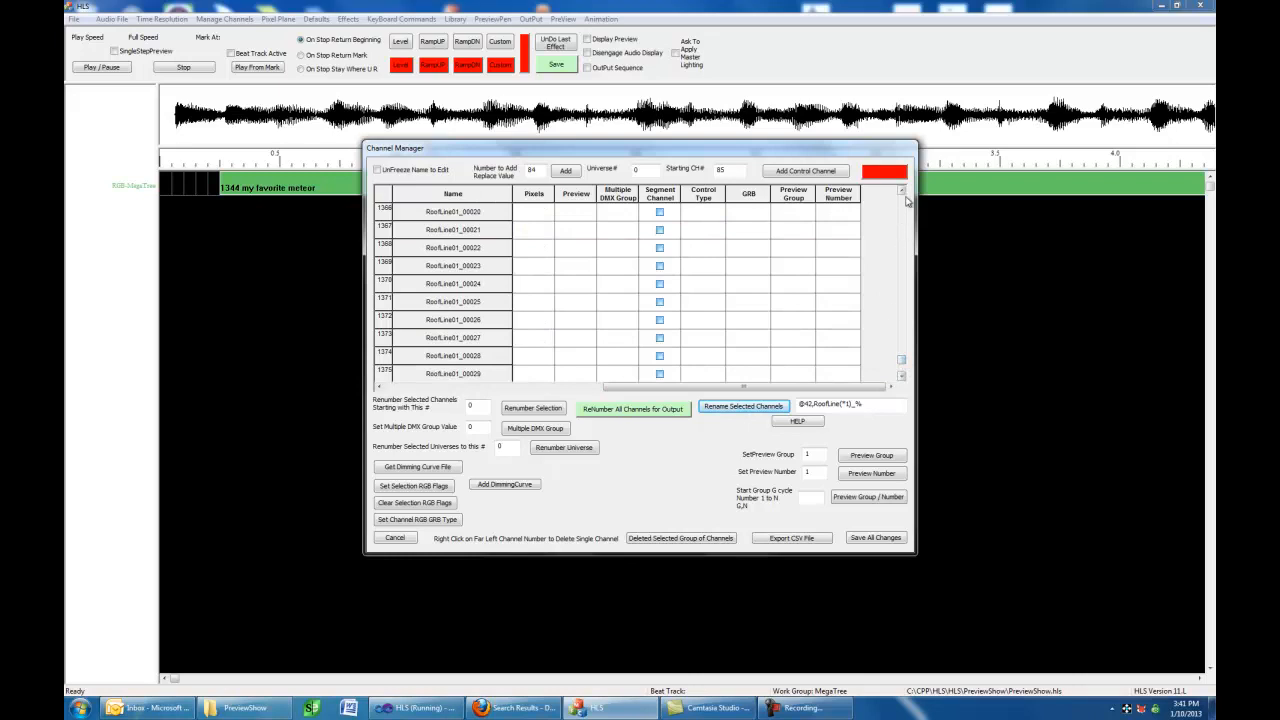
pyautogui.scroll(9, 906, 216)
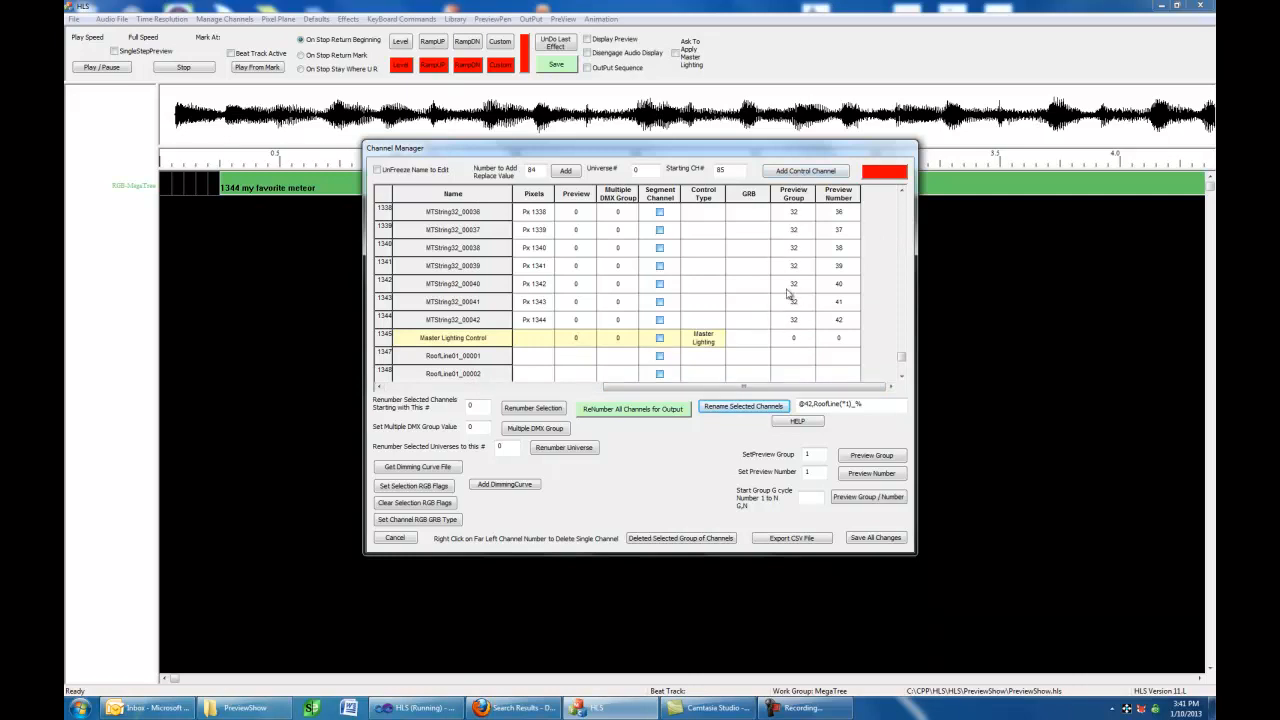
pyautogui.moveTo(799, 362); pyautogui.dragTo(805, 447)
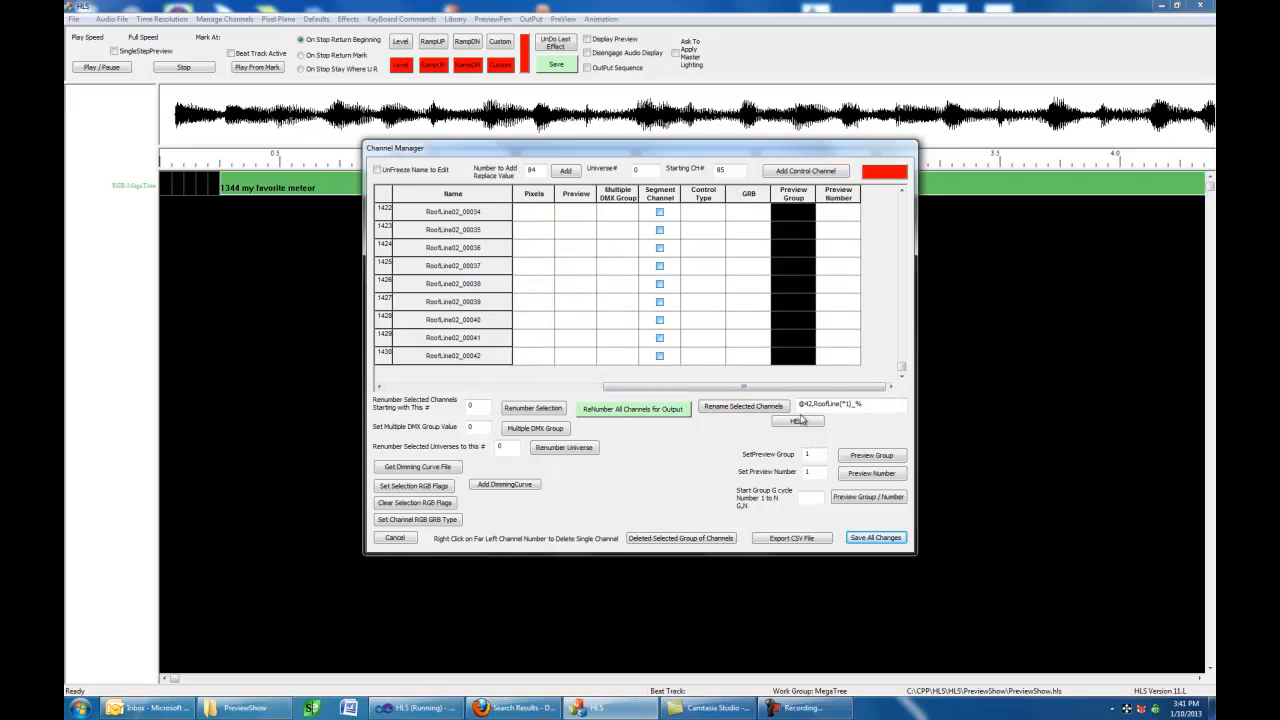
pyautogui.doubleClick(812, 457)
pyautogui.click(867, 462)
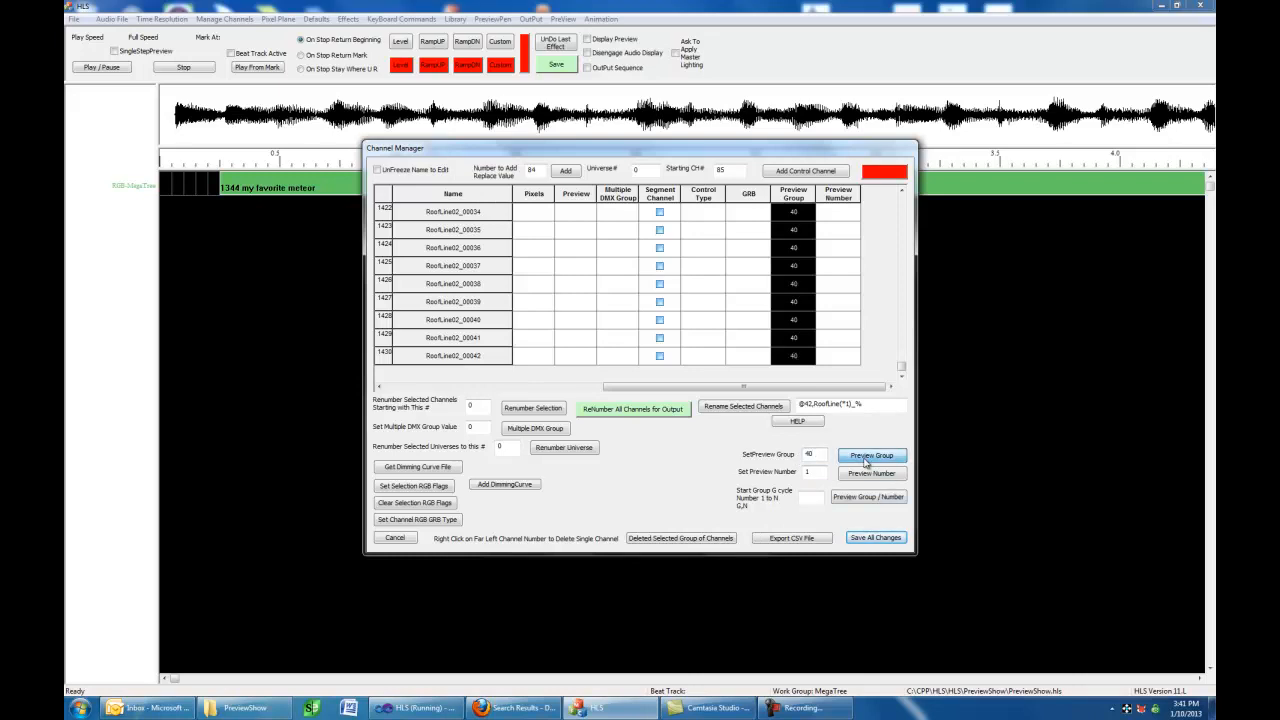
pyautogui.click(871, 473)
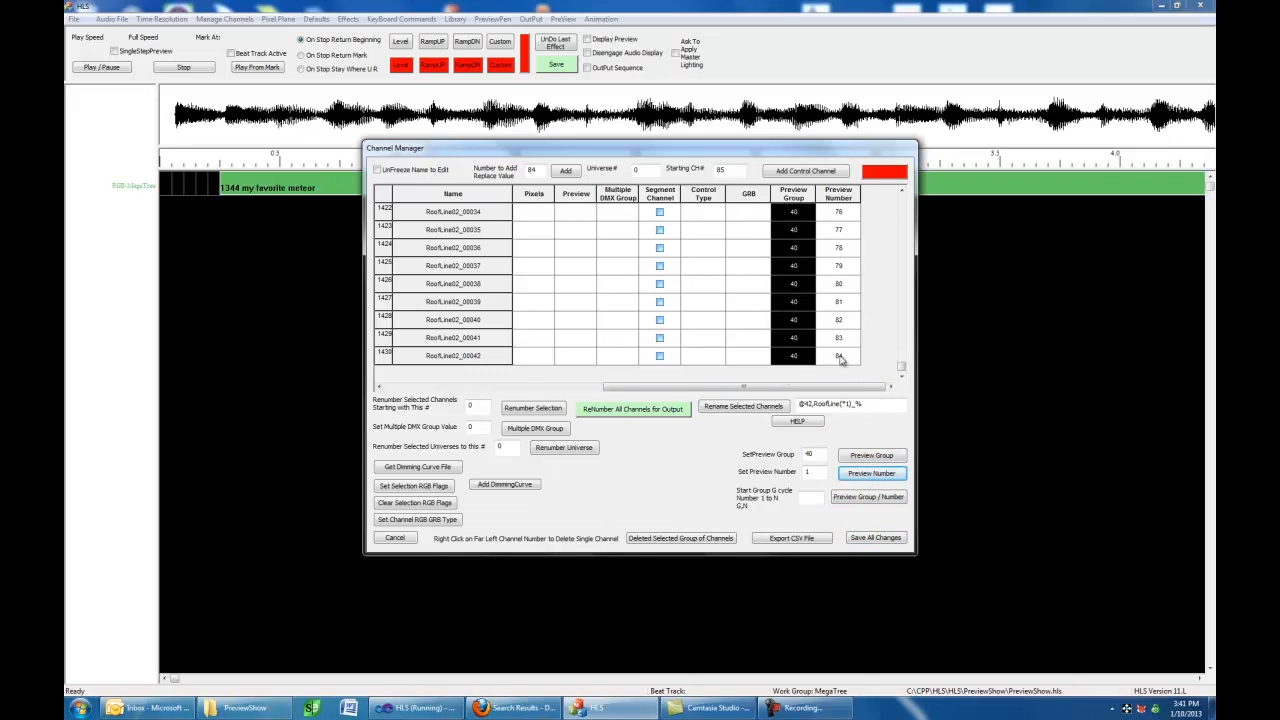
pyautogui.click(864, 539)
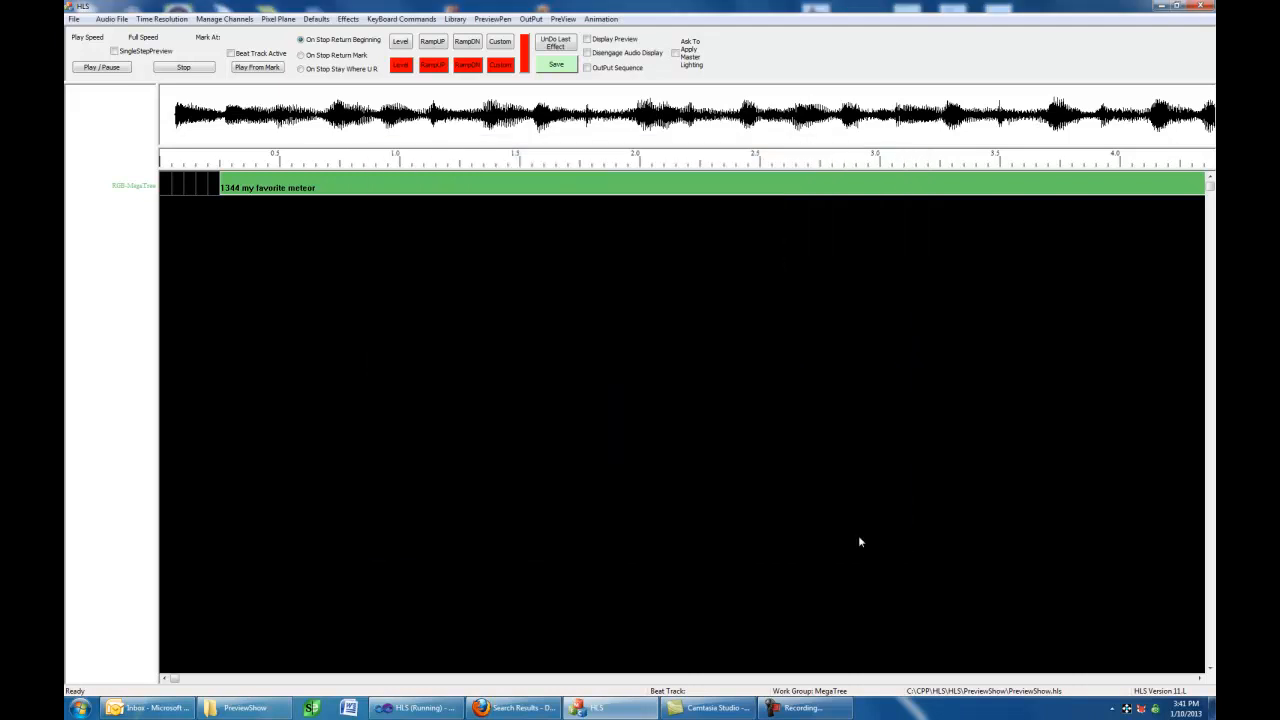
# Step: Open the PreviewShow preview for editing in the new preview editor, with the toolbar moved clear of the image
pyautogui.click(562, 19)
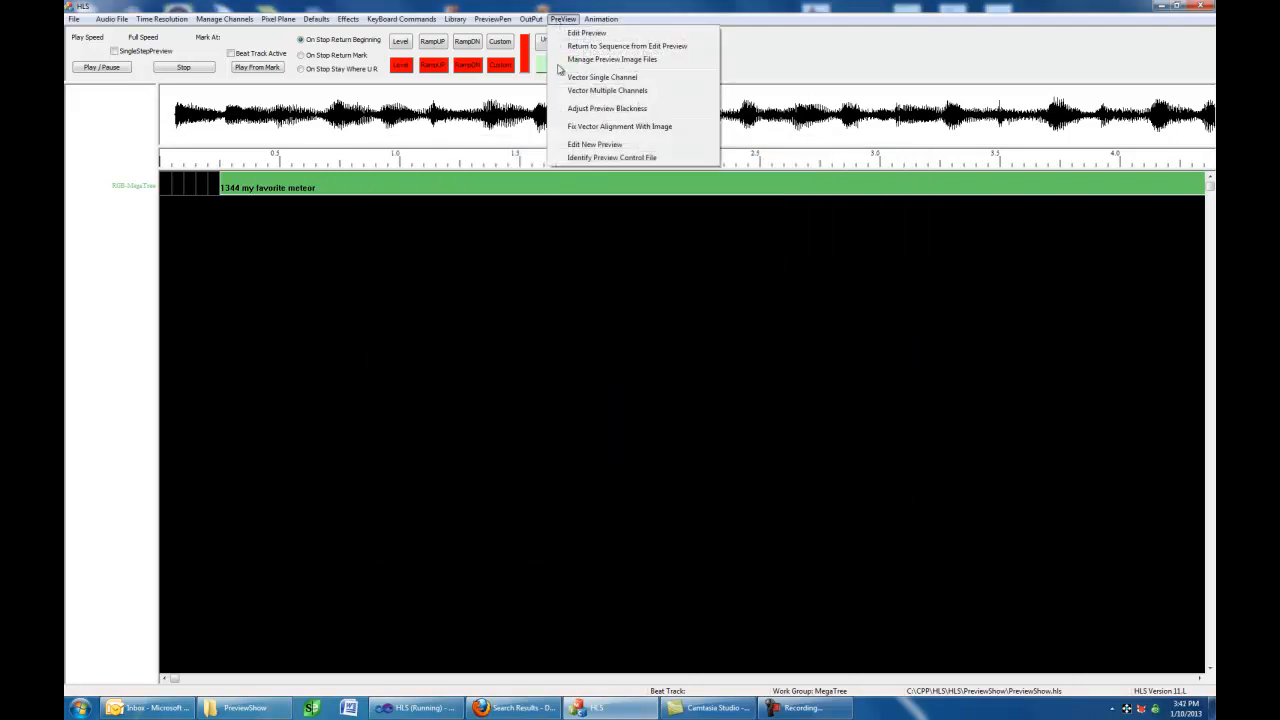
pyautogui.click(598, 146)
pyautogui.moveTo(681, 215); pyautogui.dragTo(1073, 605)
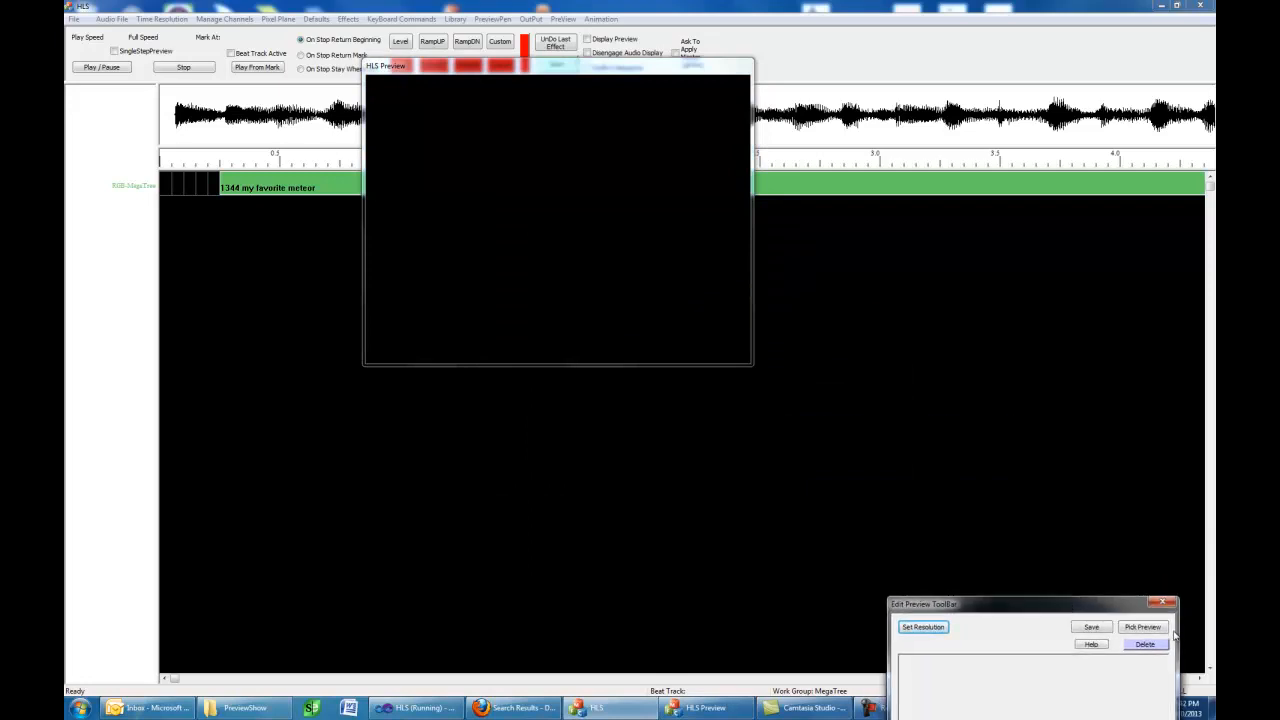
pyautogui.click(1142, 627)
pyautogui.click(584, 285)
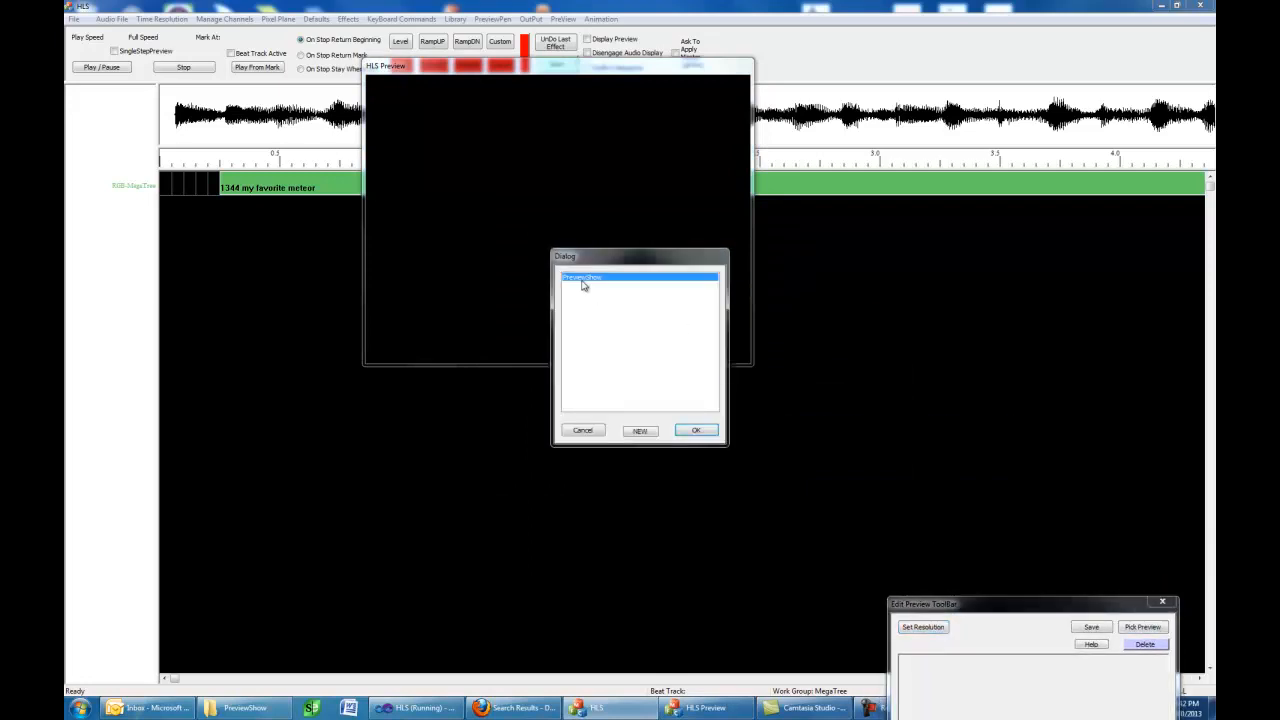
pyautogui.click(696, 431)
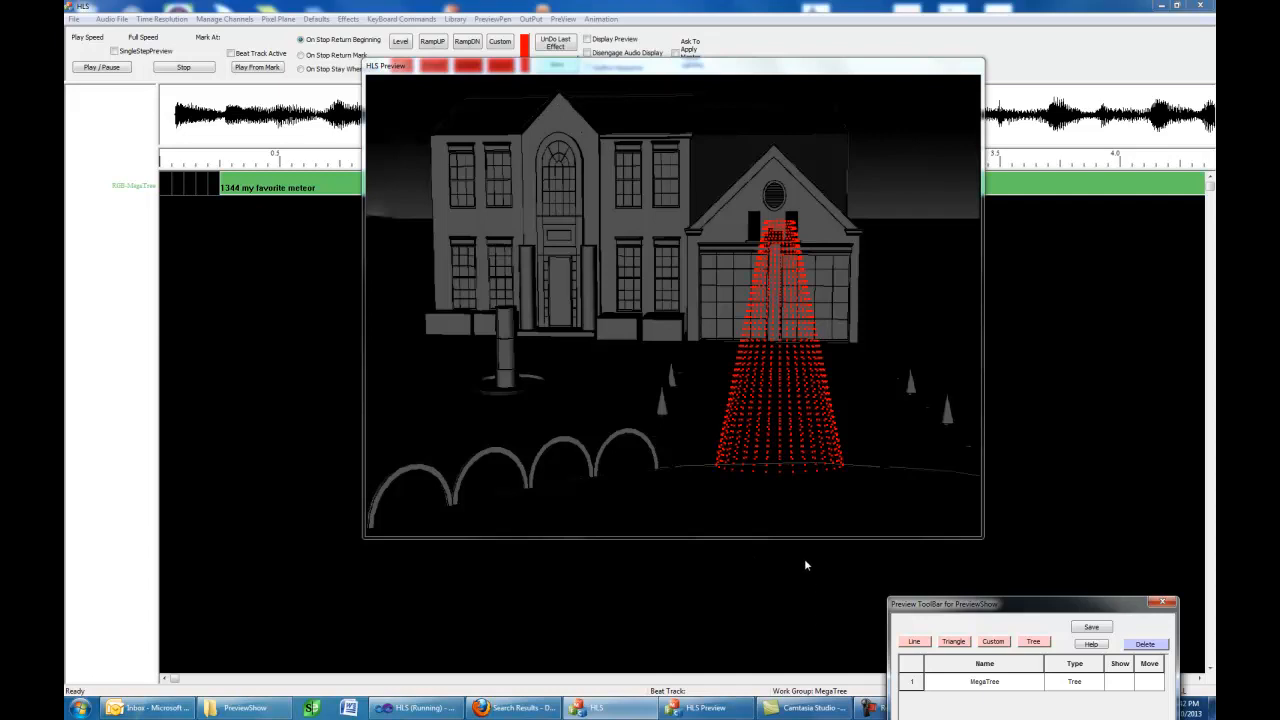
# Step: Draw a four-segment line object along the main roof edge, from the left eave over the gable peak to the right eave
pyautogui.click(914, 642)
pyautogui.moveTo(432, 136); pyautogui.dragTo(522, 140)
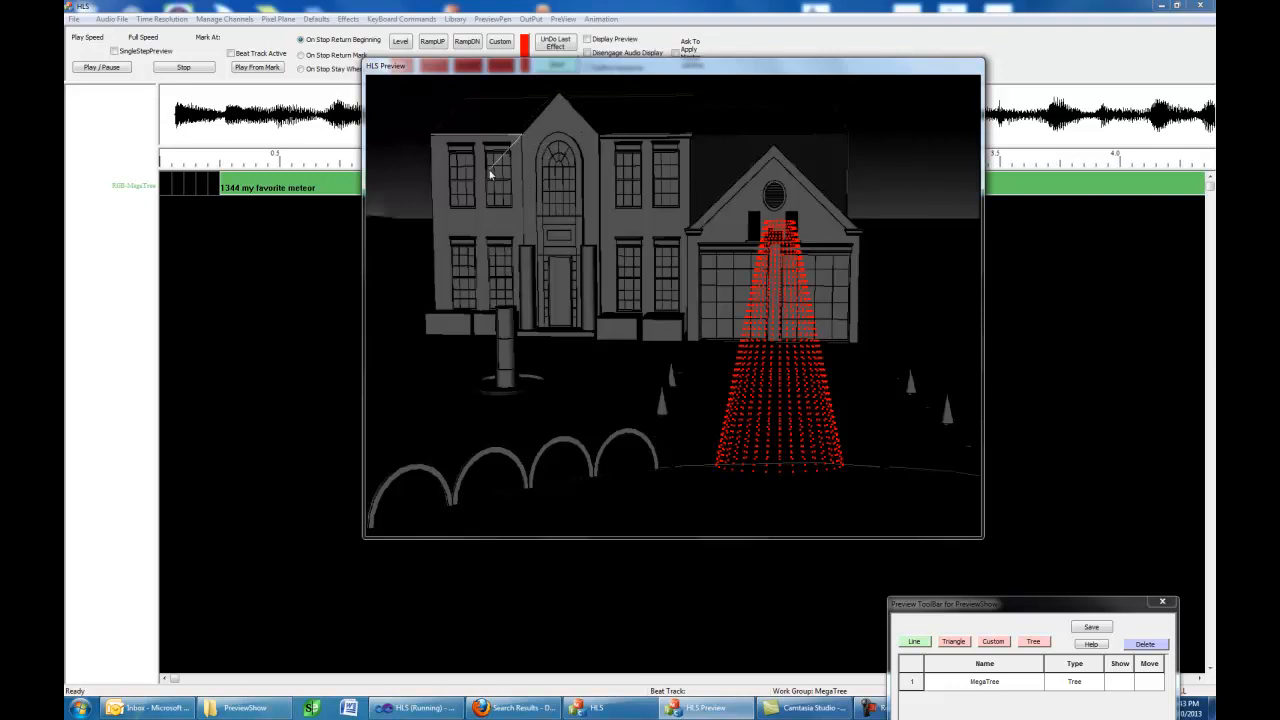
pyautogui.click(560, 94)
pyautogui.click(601, 138)
pyautogui.click(600, 134)
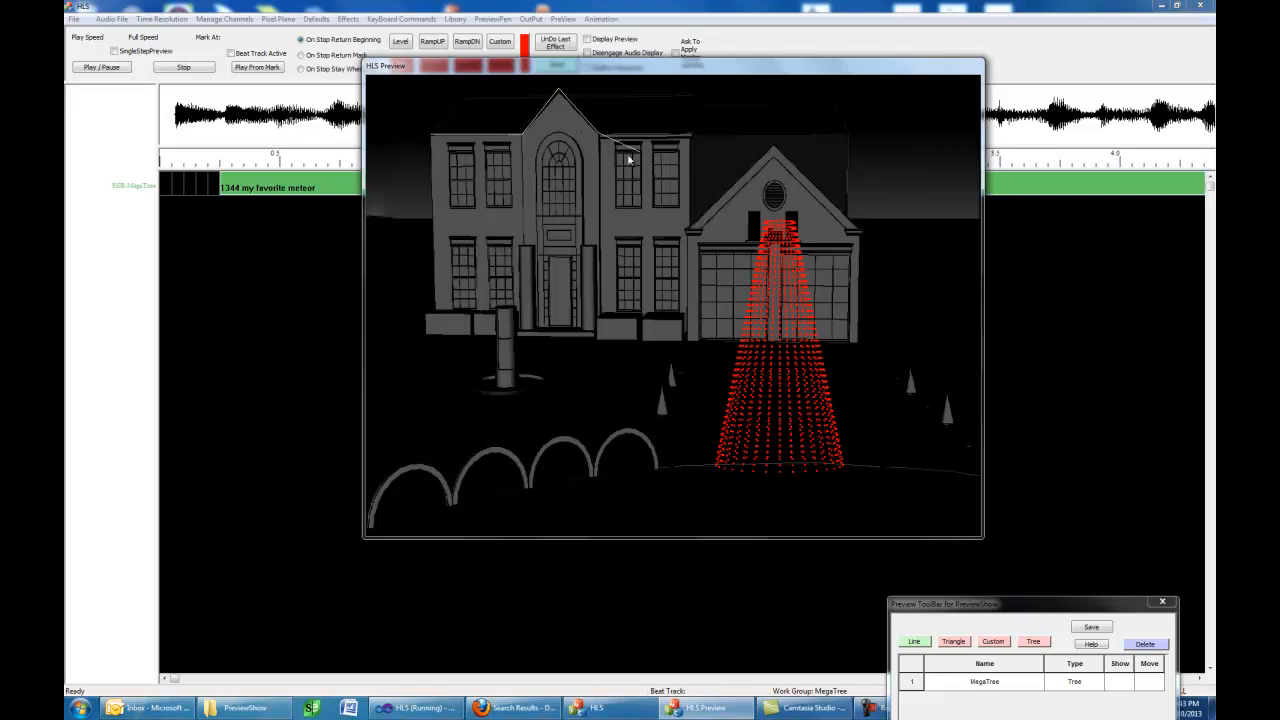
pyautogui.click(689, 136)
pyautogui.click(598, 133)
pyautogui.press('Escape')
pyautogui.rightClick(580, 292)
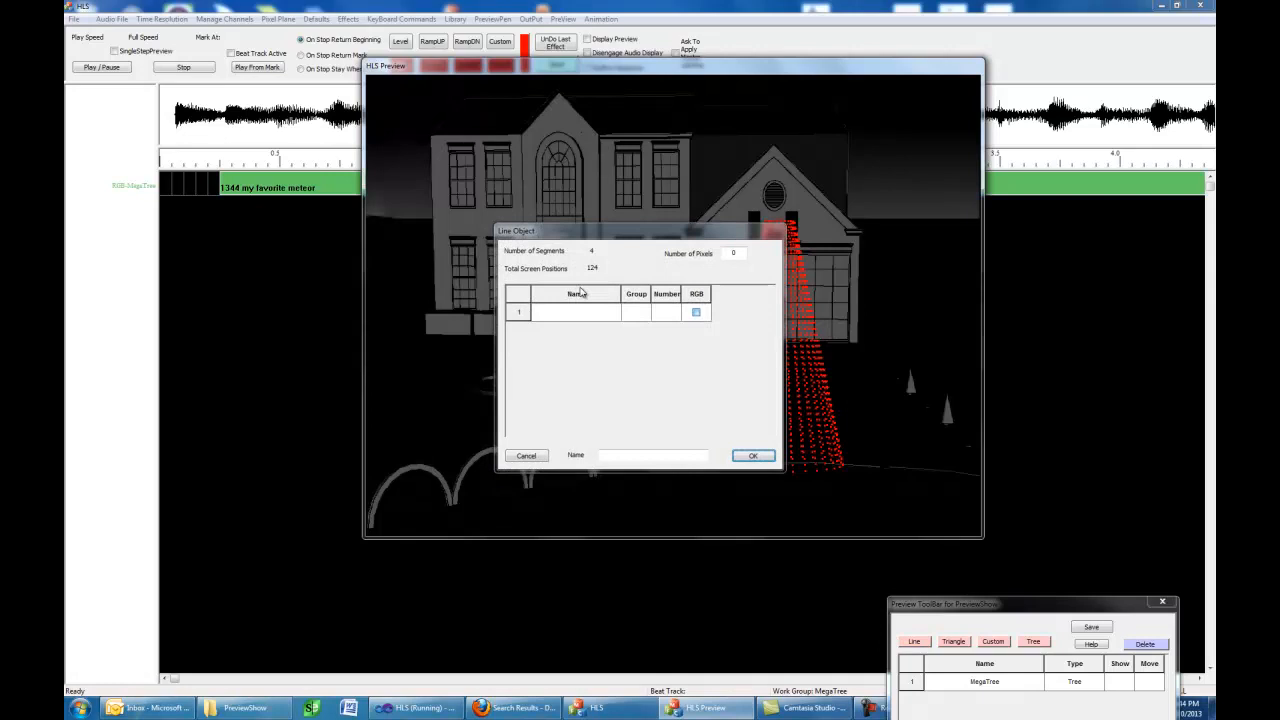
# Step: Set the line object's number of pixels to 84 and name it RoffLine
pyautogui.moveTo(610, 234)
pyautogui.mouseDown()
pyautogui.moveTo(603, 260)
pyautogui.moveTo(609, 238)
pyautogui.mouseUp()
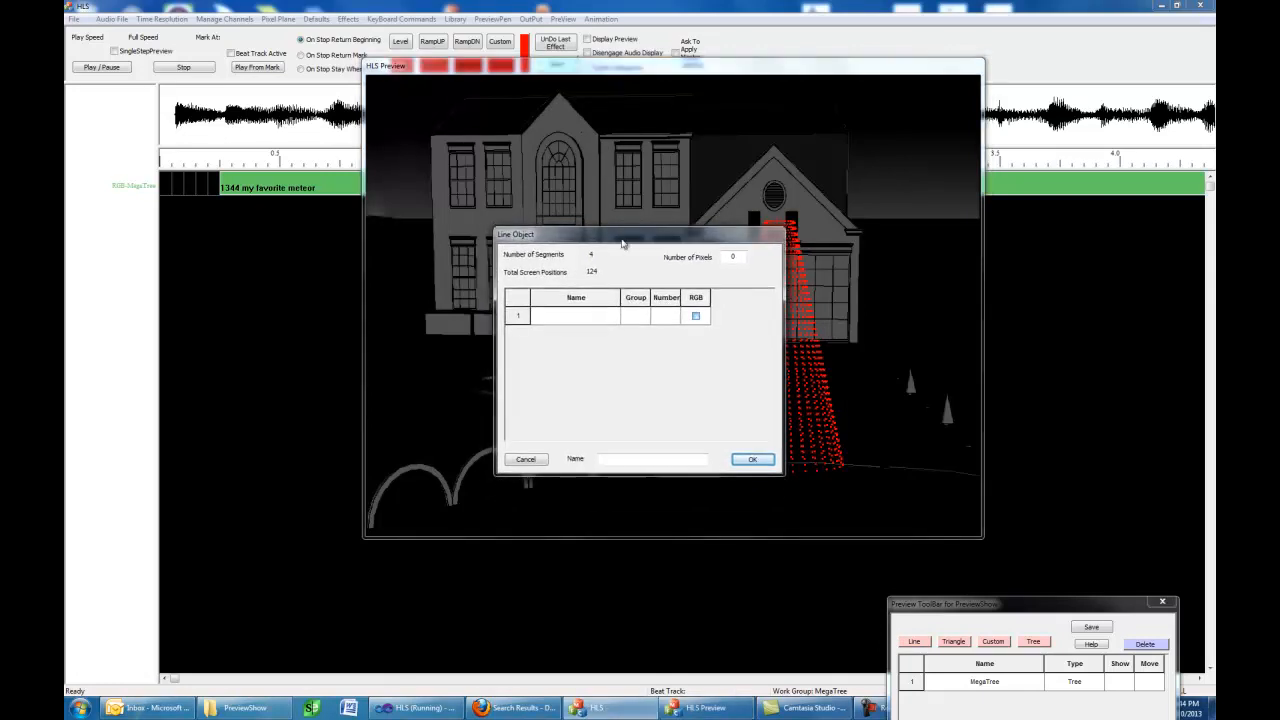
pyautogui.doubleClick(738, 257)
pyautogui.write('84')
pyautogui.click(609, 460)
pyautogui.write('RoffLine')
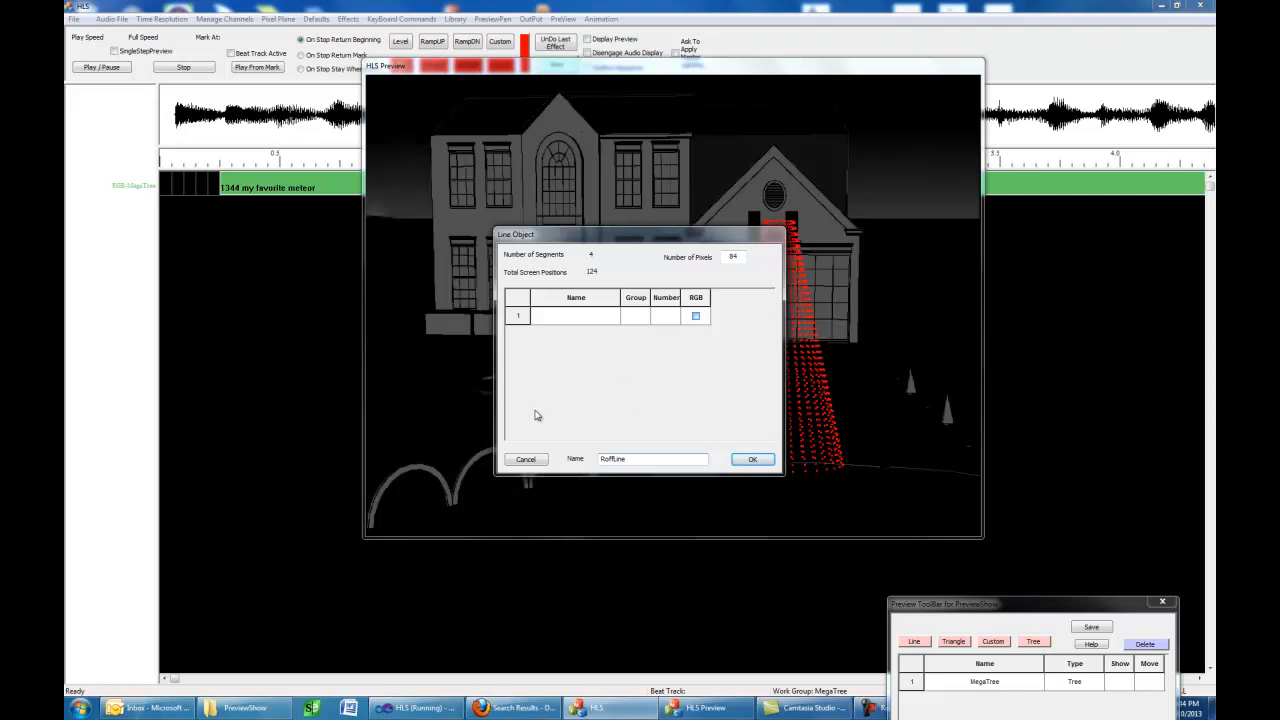
# Step: Assign the line object as multiple pixels starting at channel RoofLine01_00001, and accept the line object
pyautogui.press('Return')
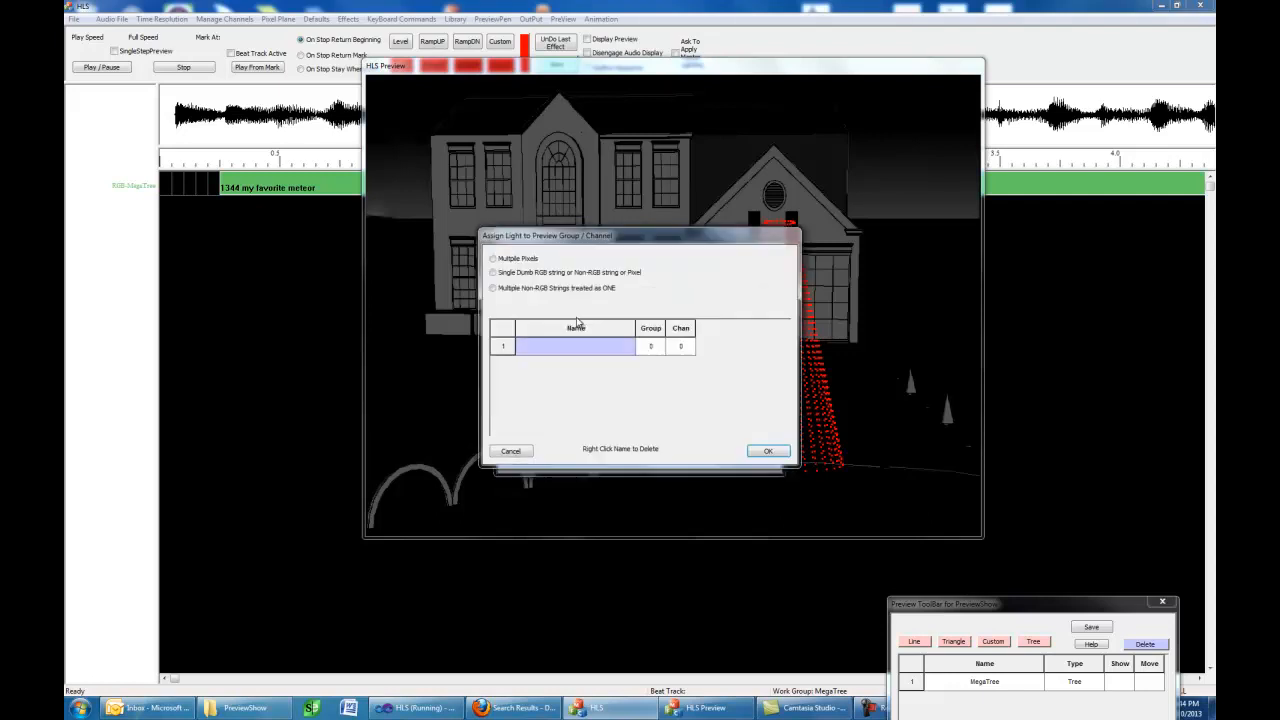
pyautogui.click(493, 259)
pyautogui.click(581, 354)
pyautogui.click(581, 352)
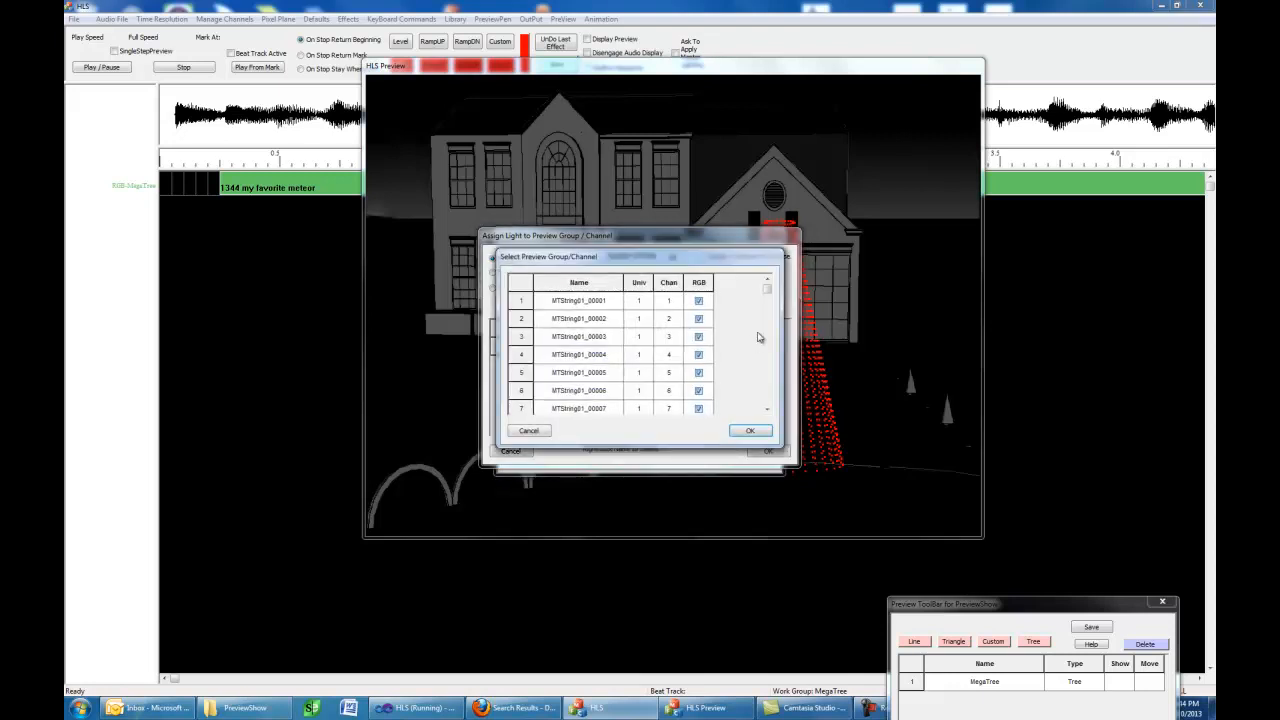
pyautogui.moveTo(766, 292); pyautogui.dragTo(765, 399)
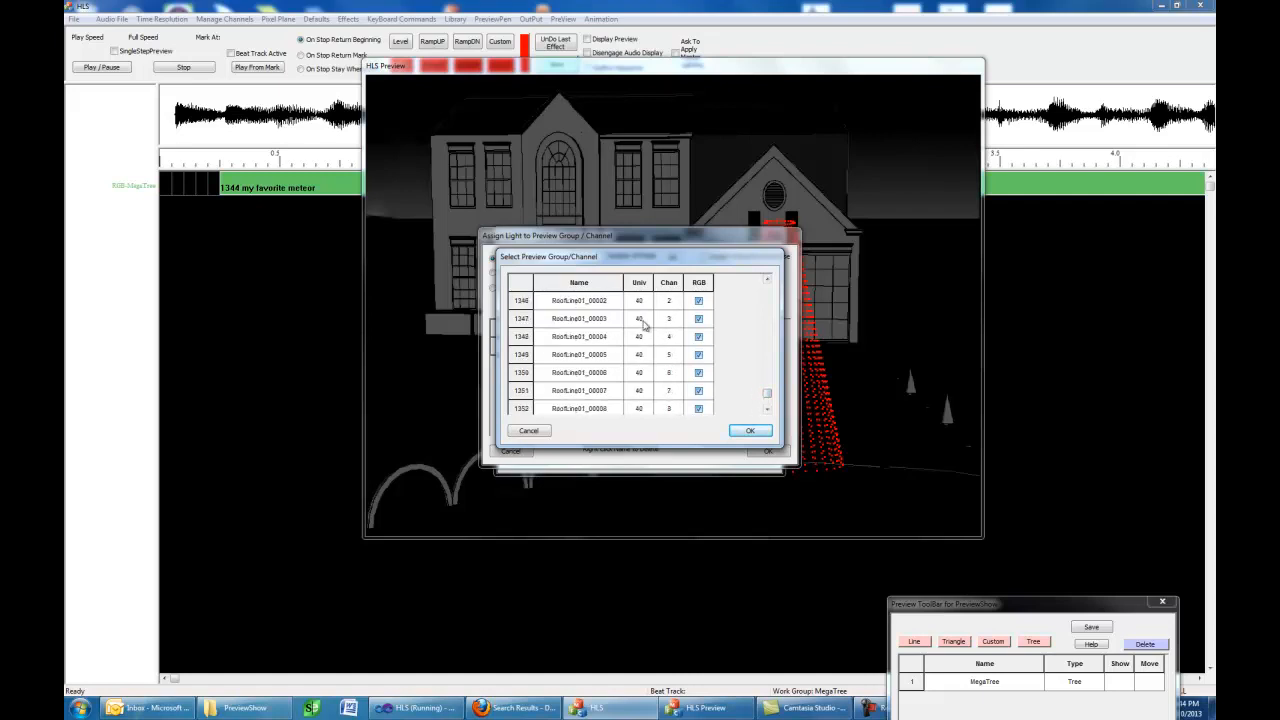
pyautogui.click(767, 280)
pyautogui.click(767, 280)
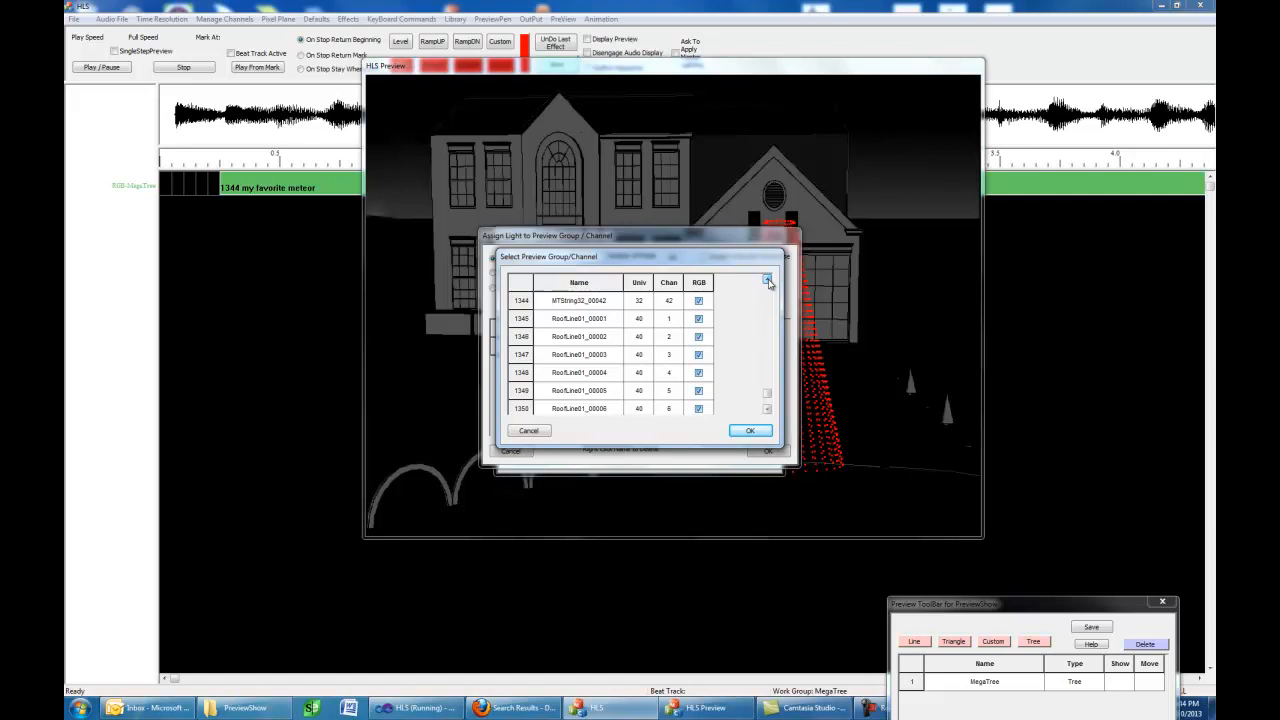
pyautogui.click(580, 318)
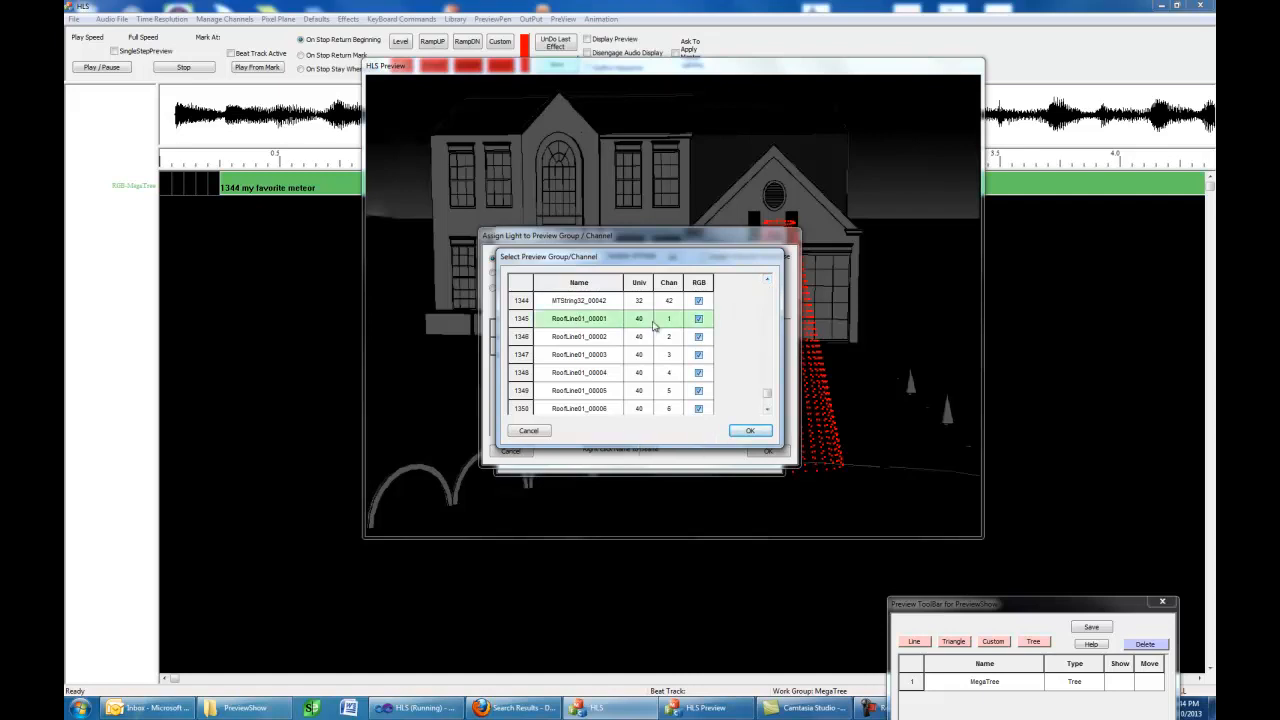
pyautogui.click(745, 430)
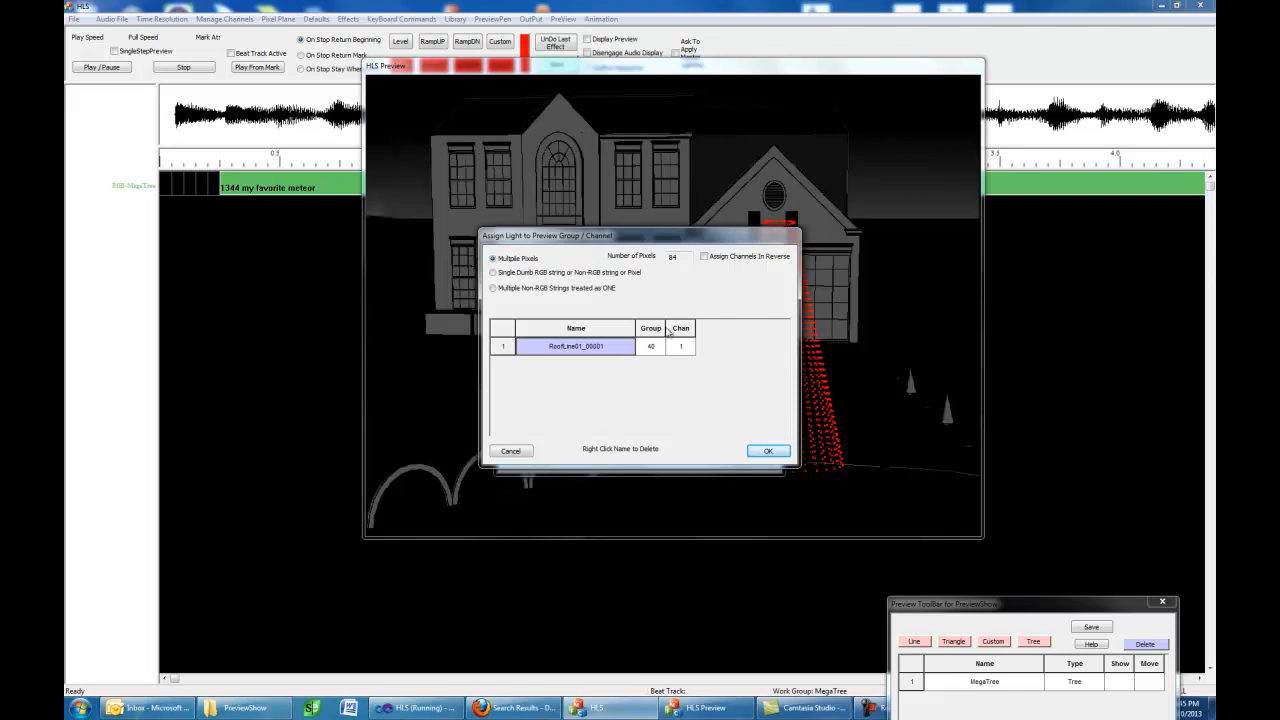
pyautogui.click(768, 451)
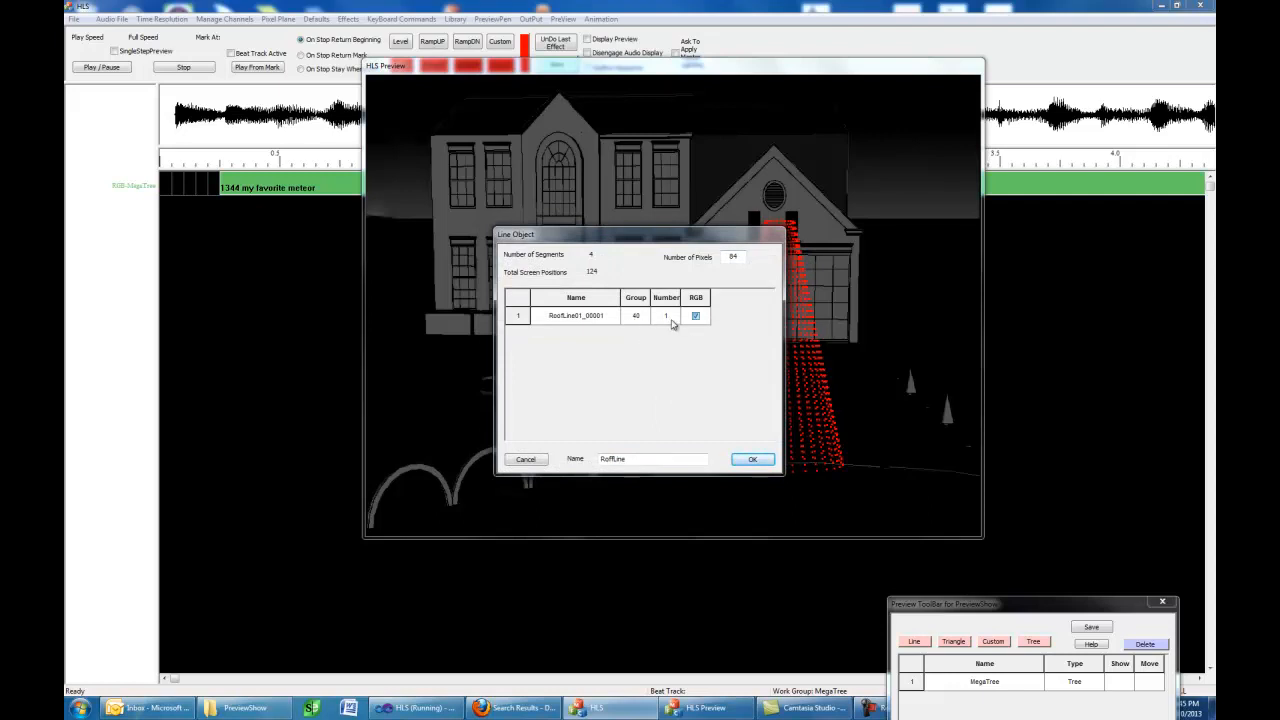
pyautogui.click(752, 462)
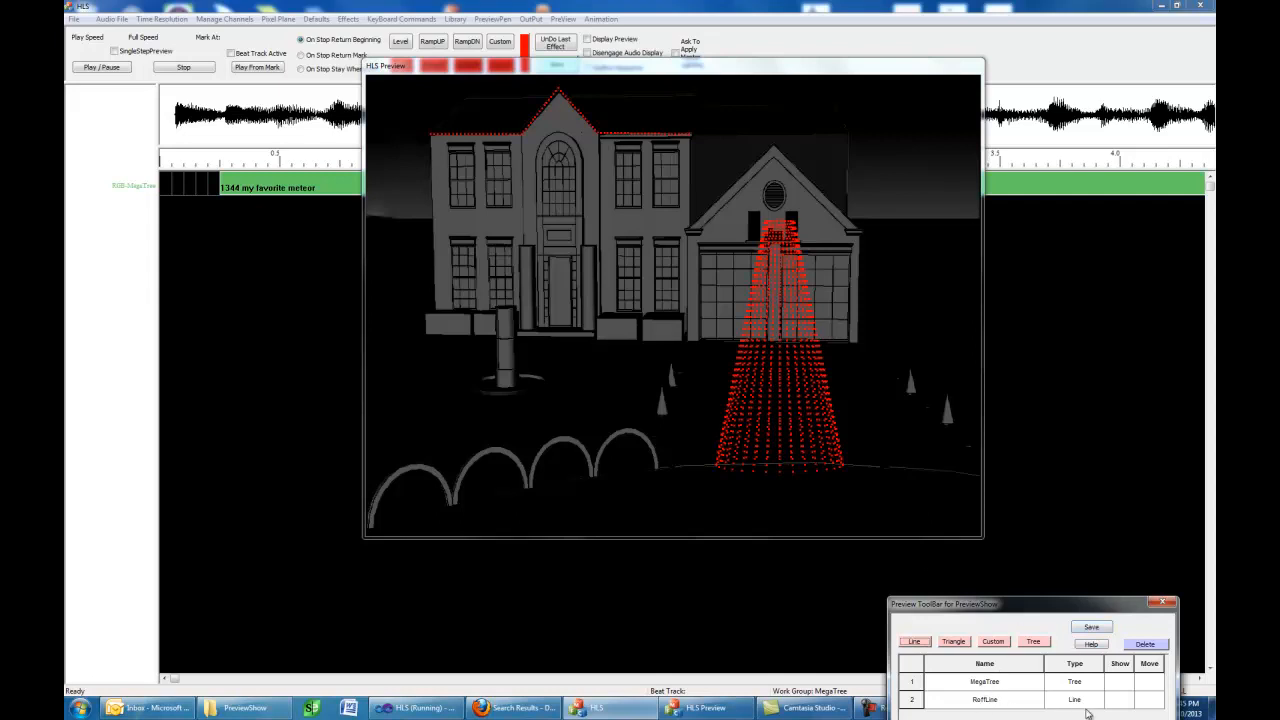
# Step: Toggle the show option of the RoffLine object to check its pixels on the house preview
pyautogui.click(1116, 704)
pyautogui.click(1114, 704)
pyautogui.click(1114, 704)
pyautogui.click(1114, 704)
# Step: Save the preview objects and quit the preview drawing tools
pyautogui.click(1083, 627)
pyautogui.click(1056, 680)
pyautogui.click(1162, 601)
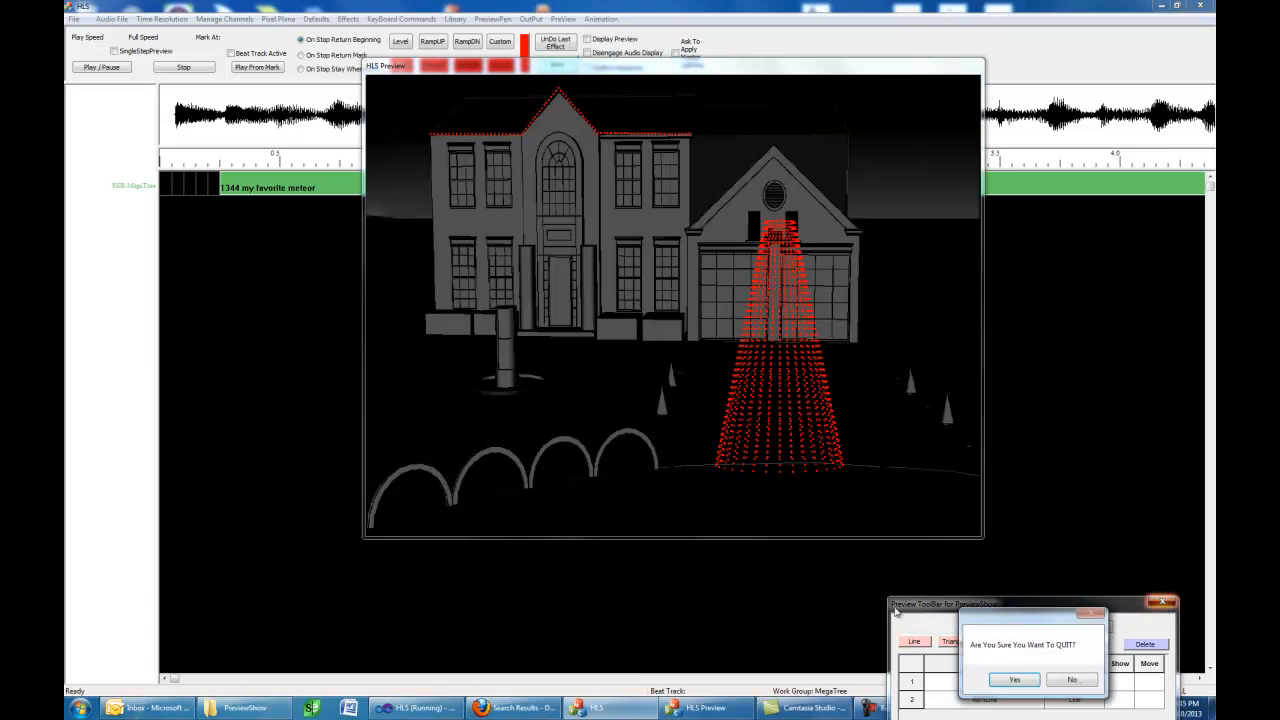
pyautogui.click(1016, 680)
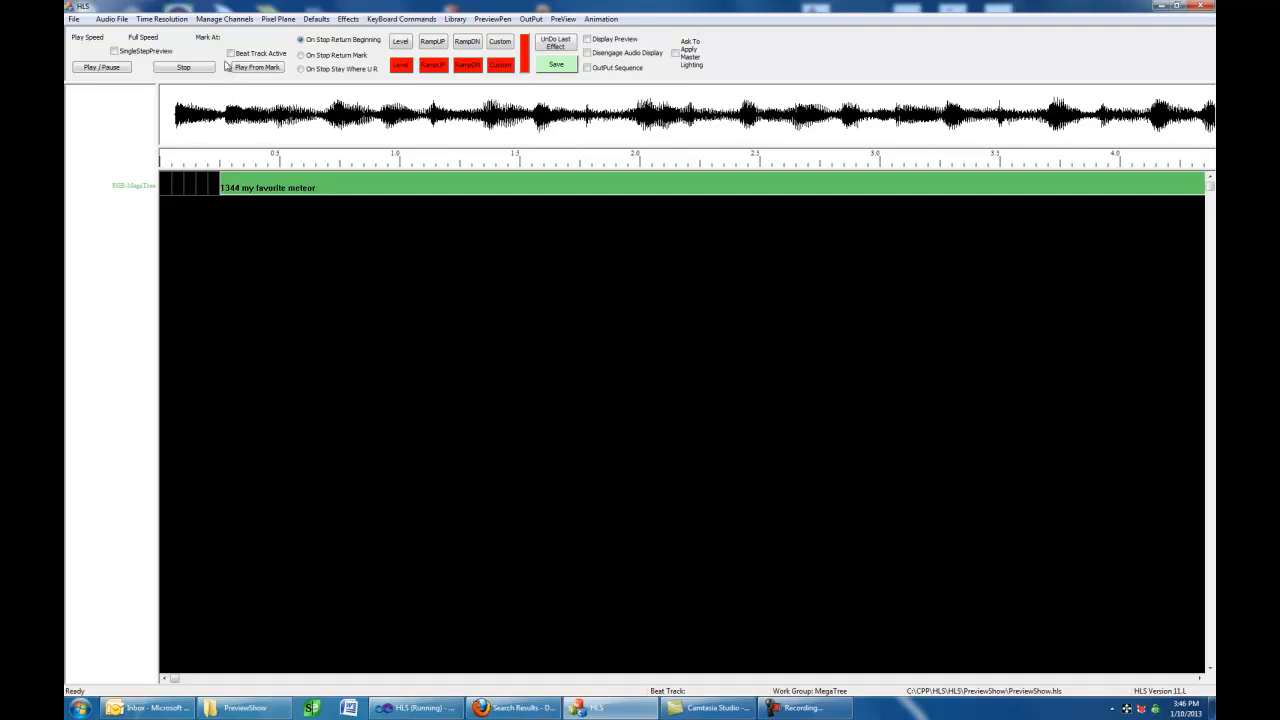
# Step: Create a new segment channel named RoofSegment
pyautogui.click(245, 20)
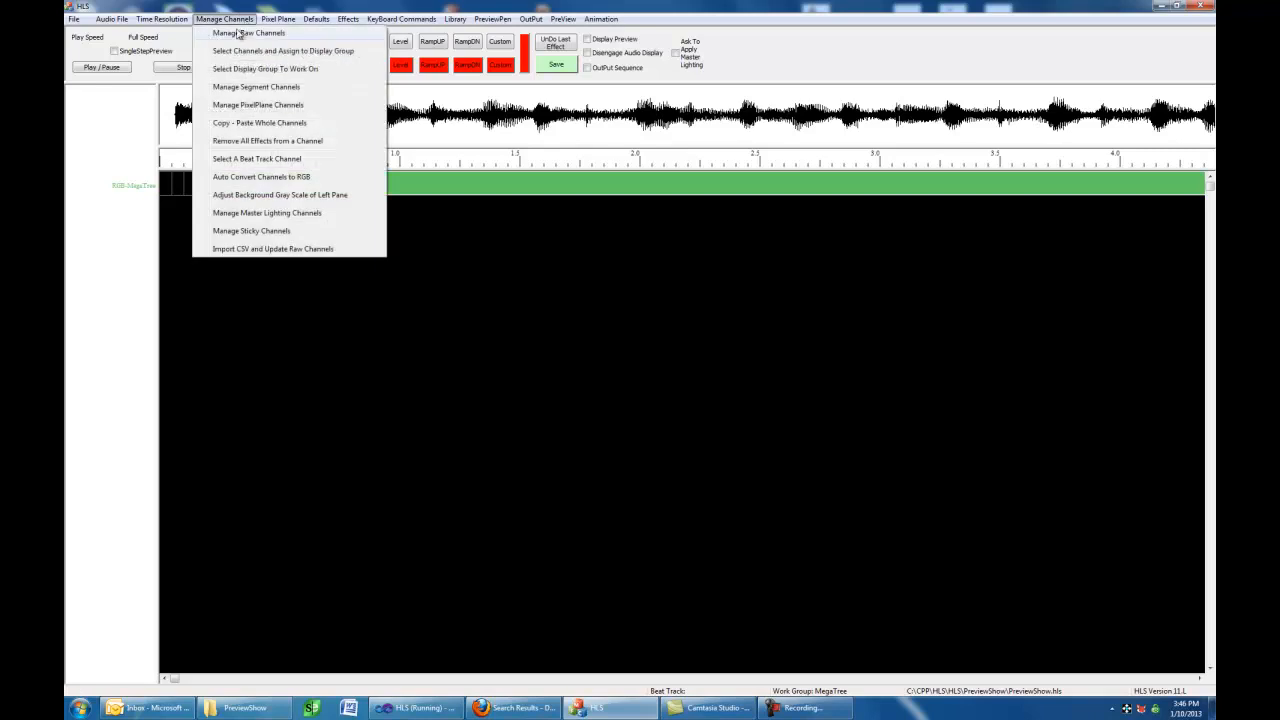
pyautogui.click(254, 88)
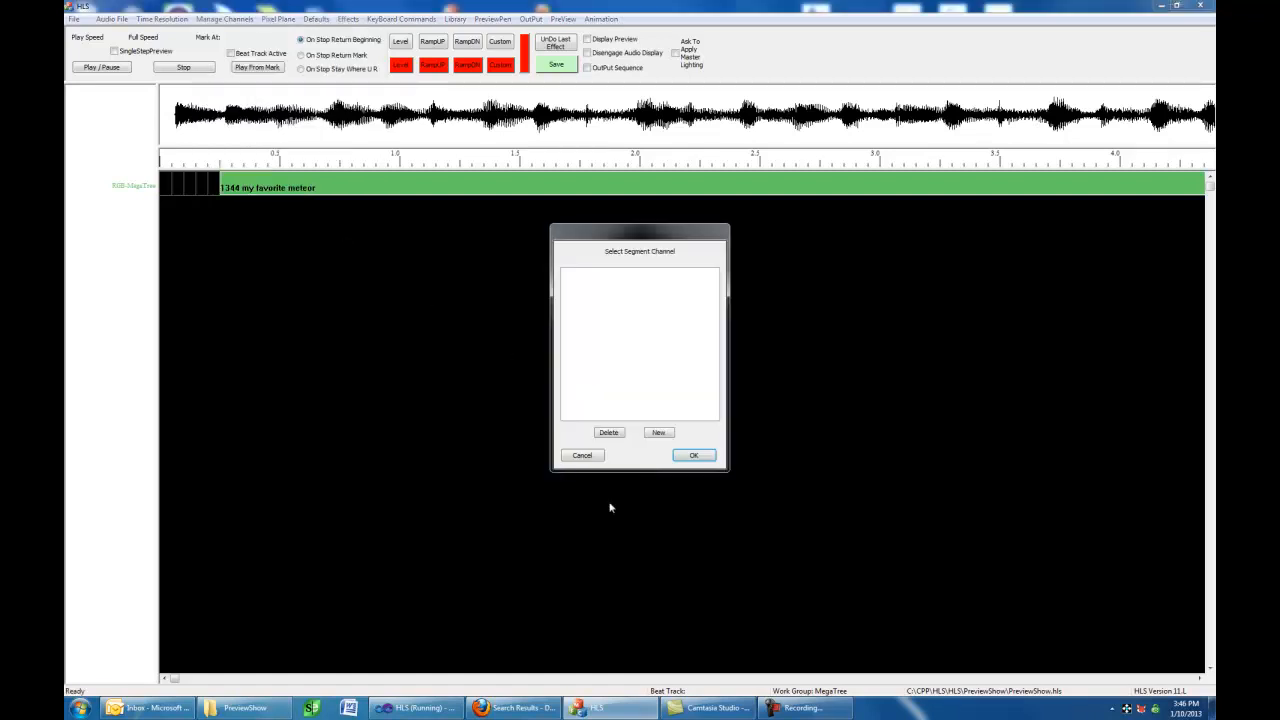
pyautogui.click(658, 432)
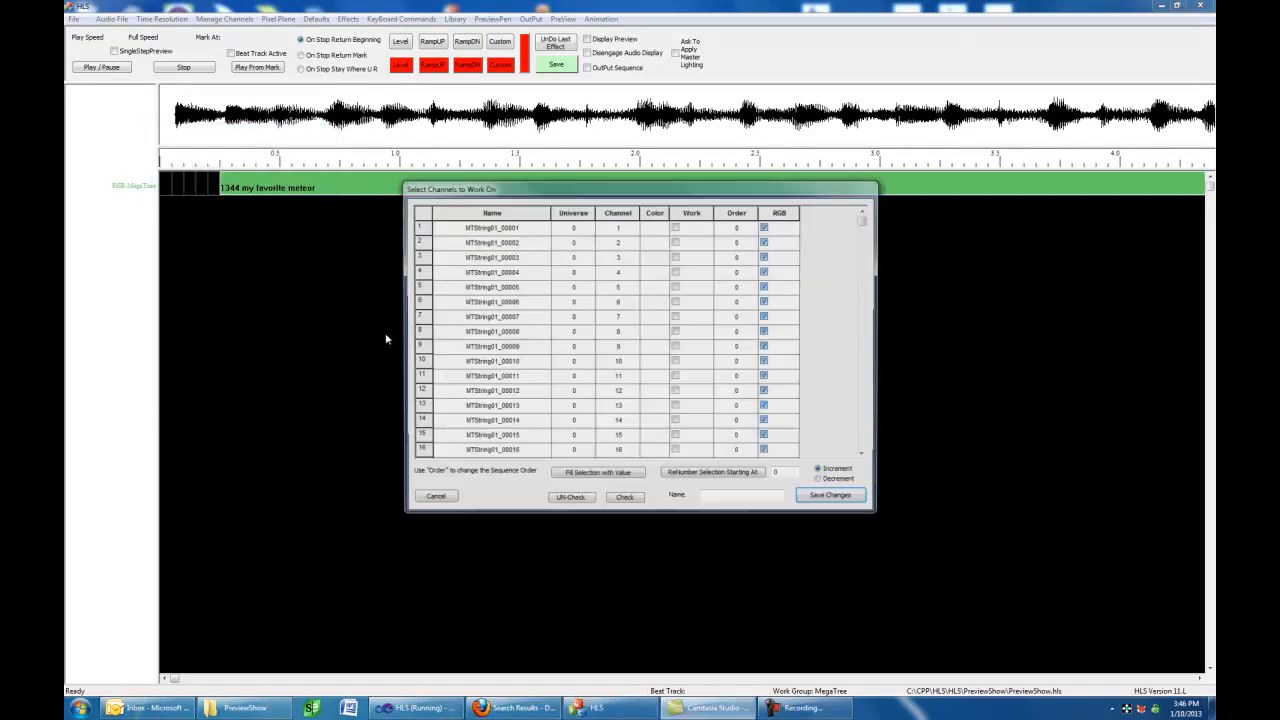
pyautogui.click(713, 497)
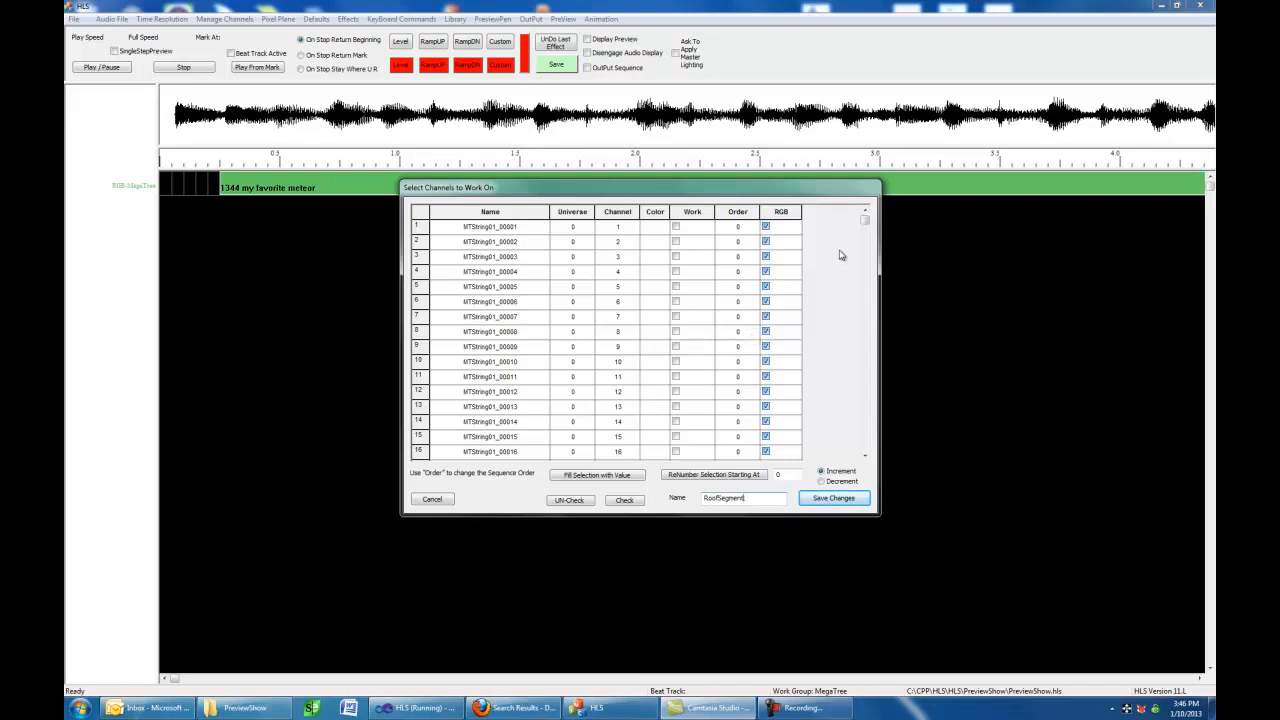
# Step: Include channels RoofLine01_00001 through RoofLine02_00042 in the segment channel and save the changes
pyautogui.moveTo(865, 219); pyautogui.dragTo(866, 438)
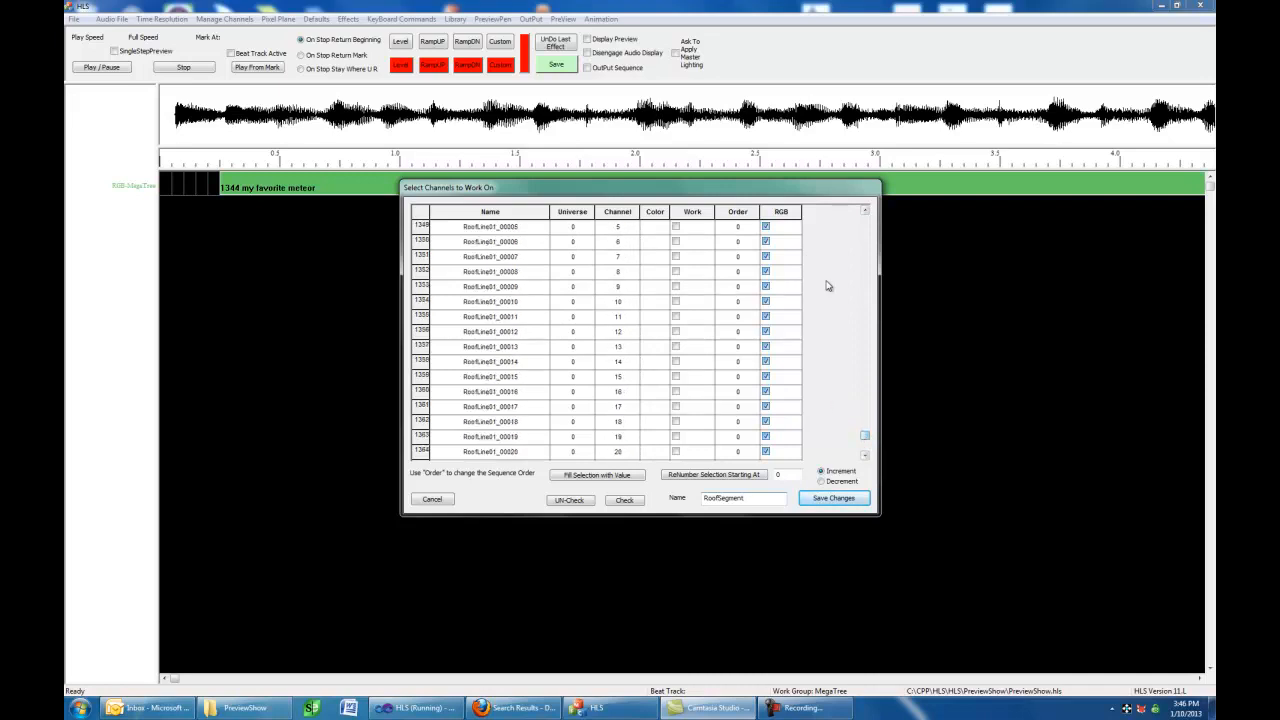
pyautogui.click(869, 238)
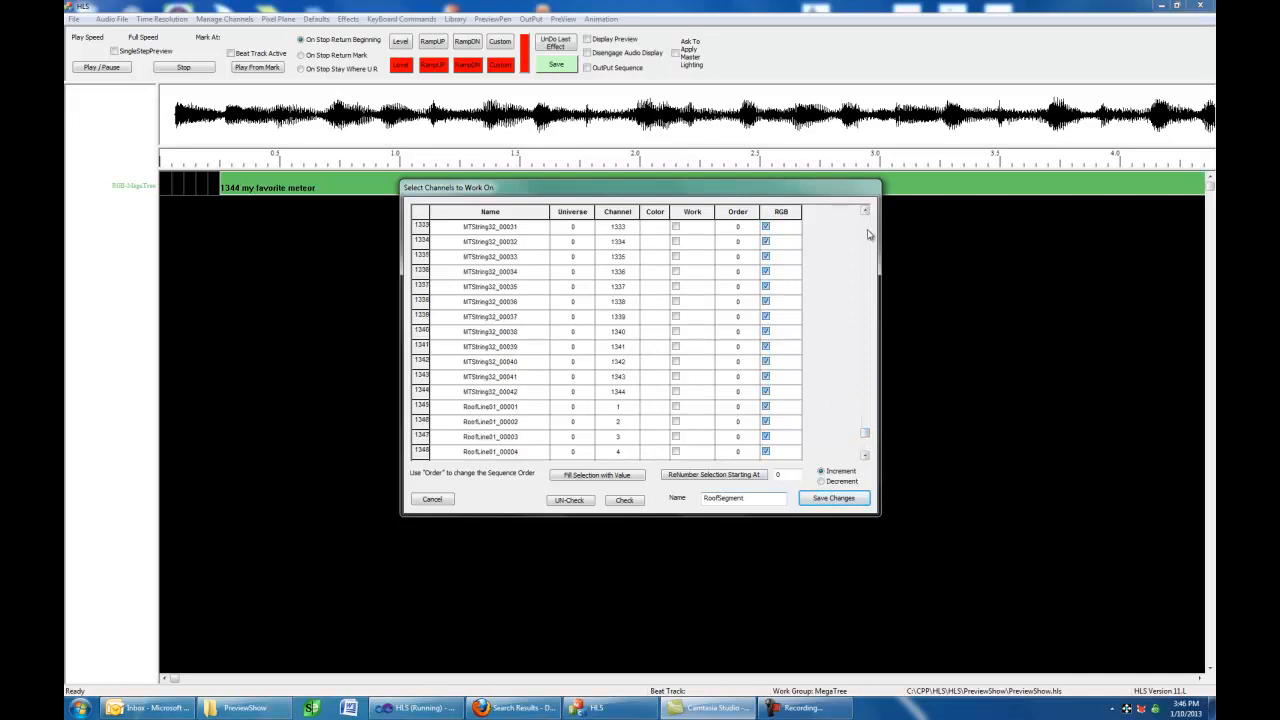
pyautogui.click(685, 410)
pyautogui.moveTo(685, 410); pyautogui.dragTo(683, 518)
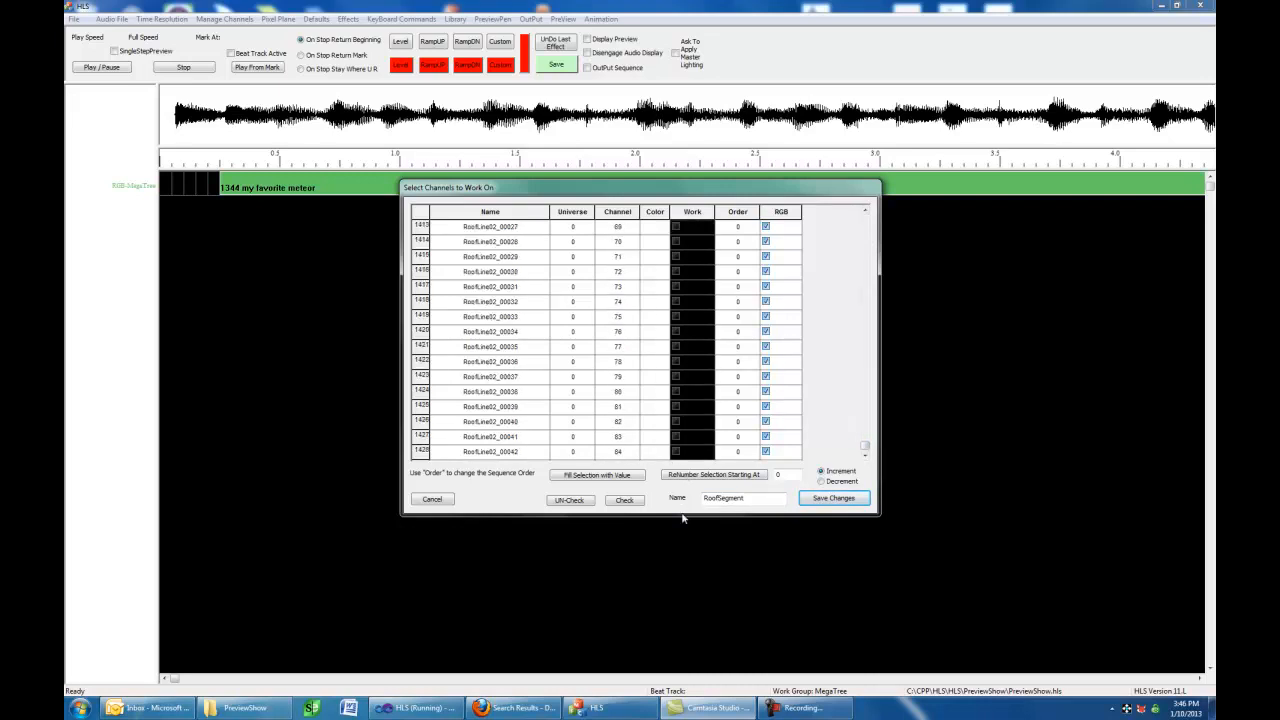
pyautogui.click(624, 501)
pyautogui.click(823, 506)
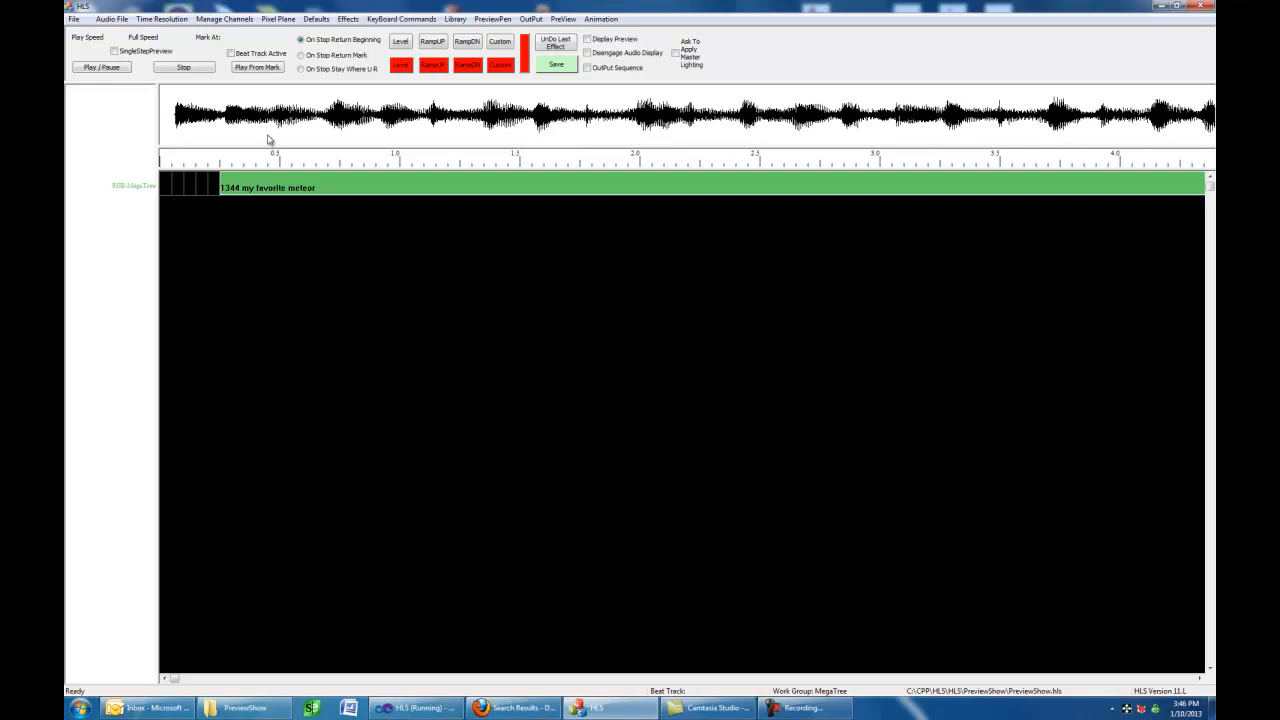
# Step: Create a display group named RoofLine_Segment containing only the RoofSegment channel, and save it
pyautogui.click(229, 20)
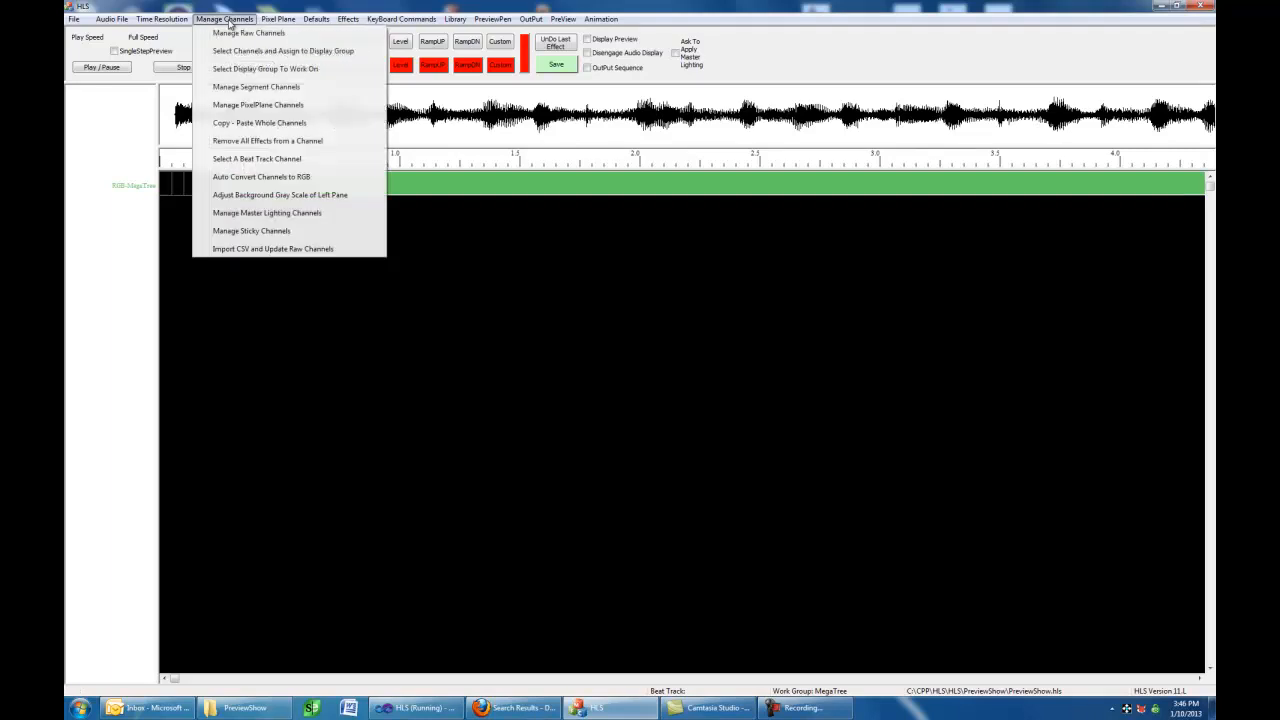
pyautogui.click(256, 68)
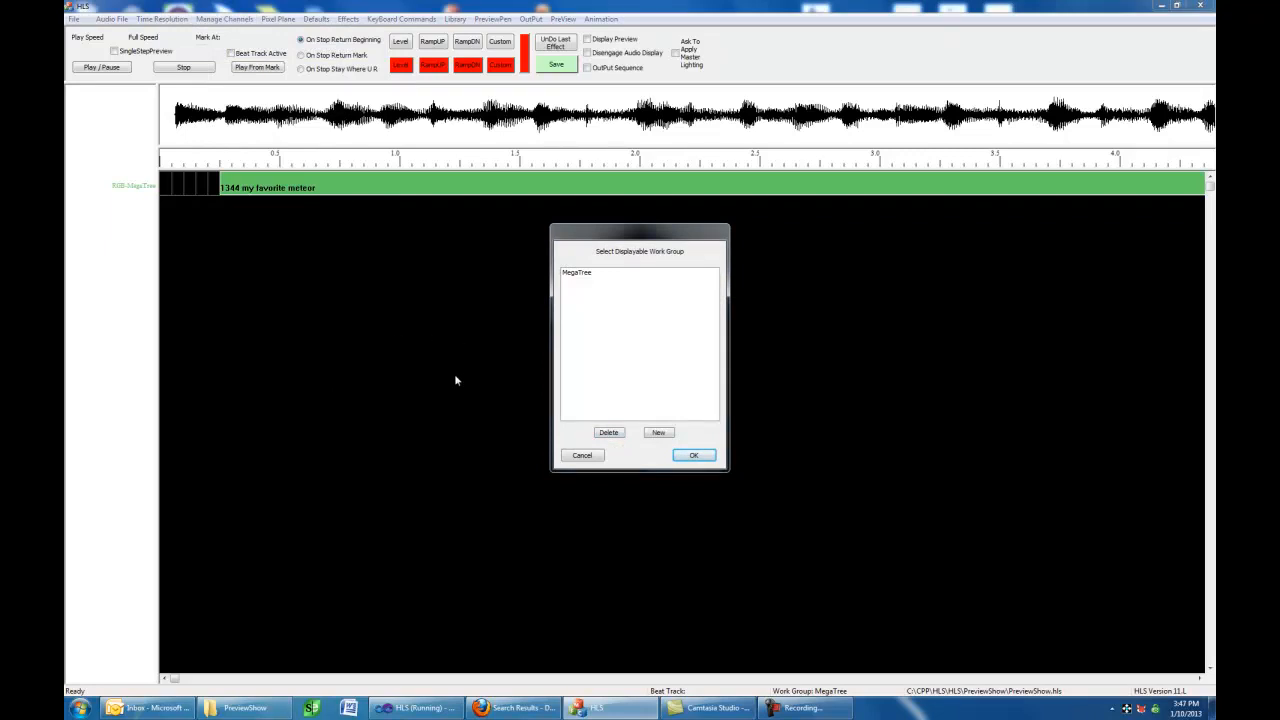
pyautogui.click(659, 433)
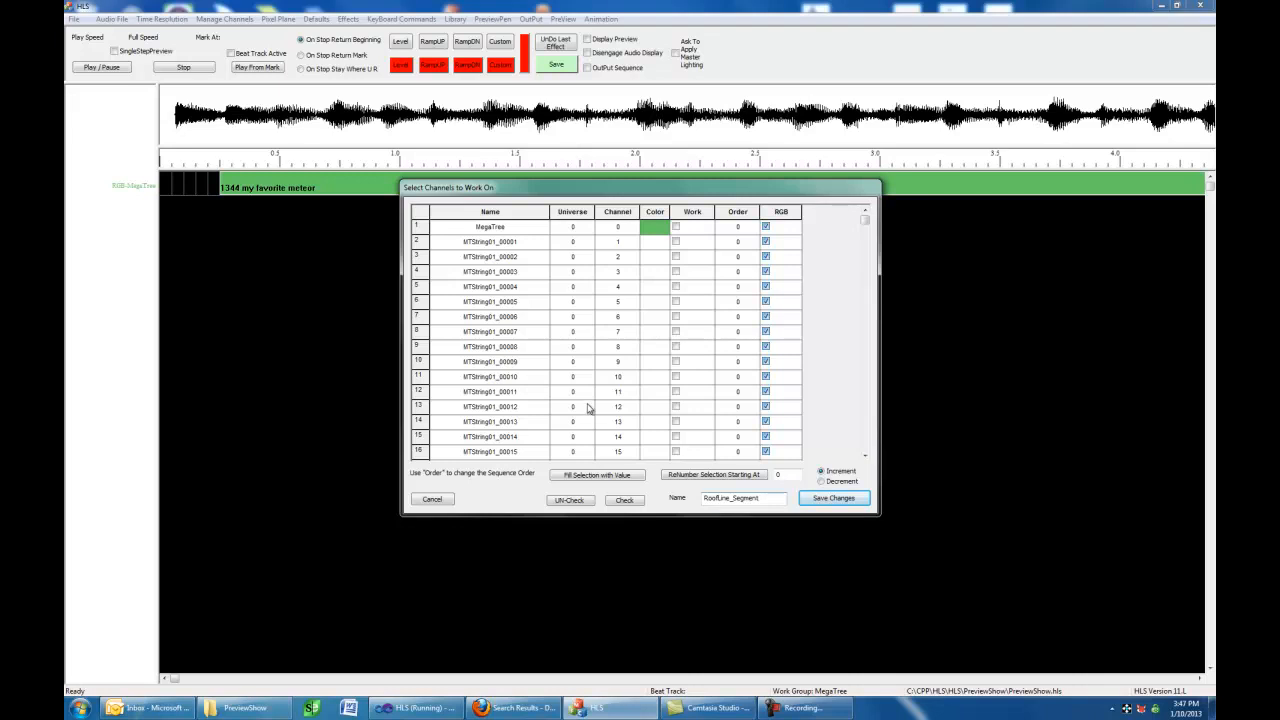
pyautogui.moveTo(864, 218); pyautogui.dragTo(865, 455)
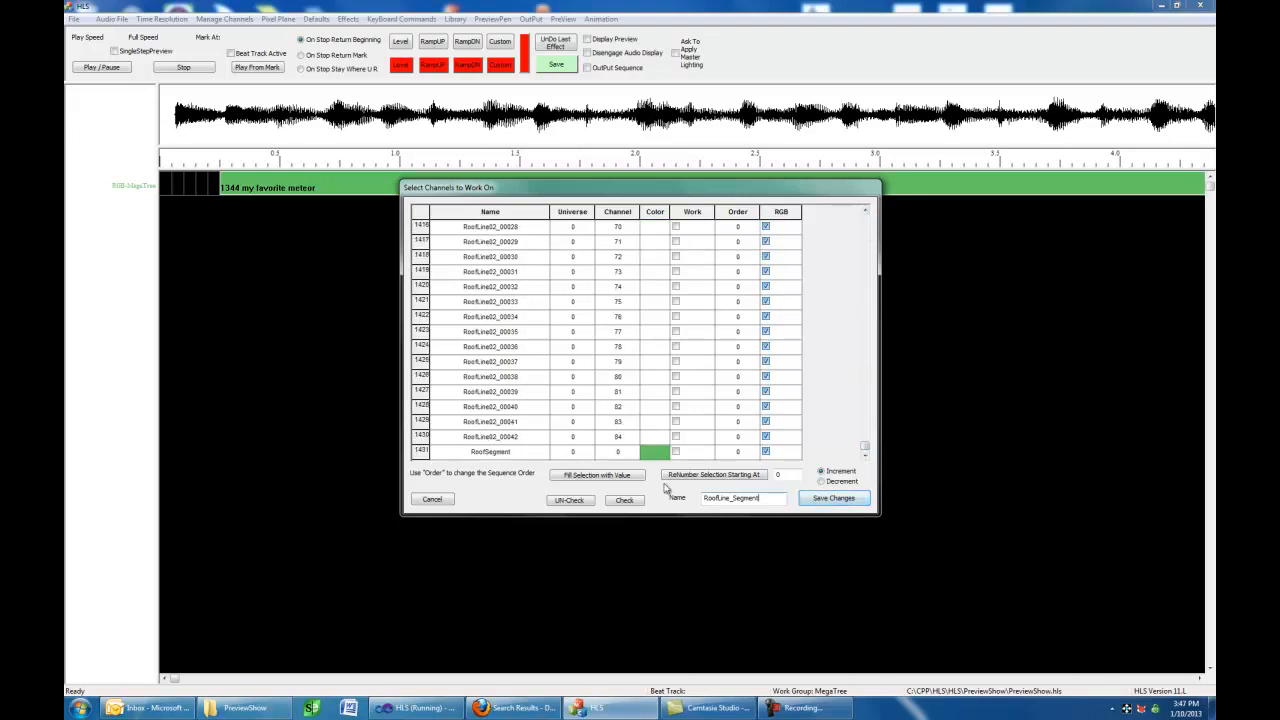
pyautogui.click(677, 452)
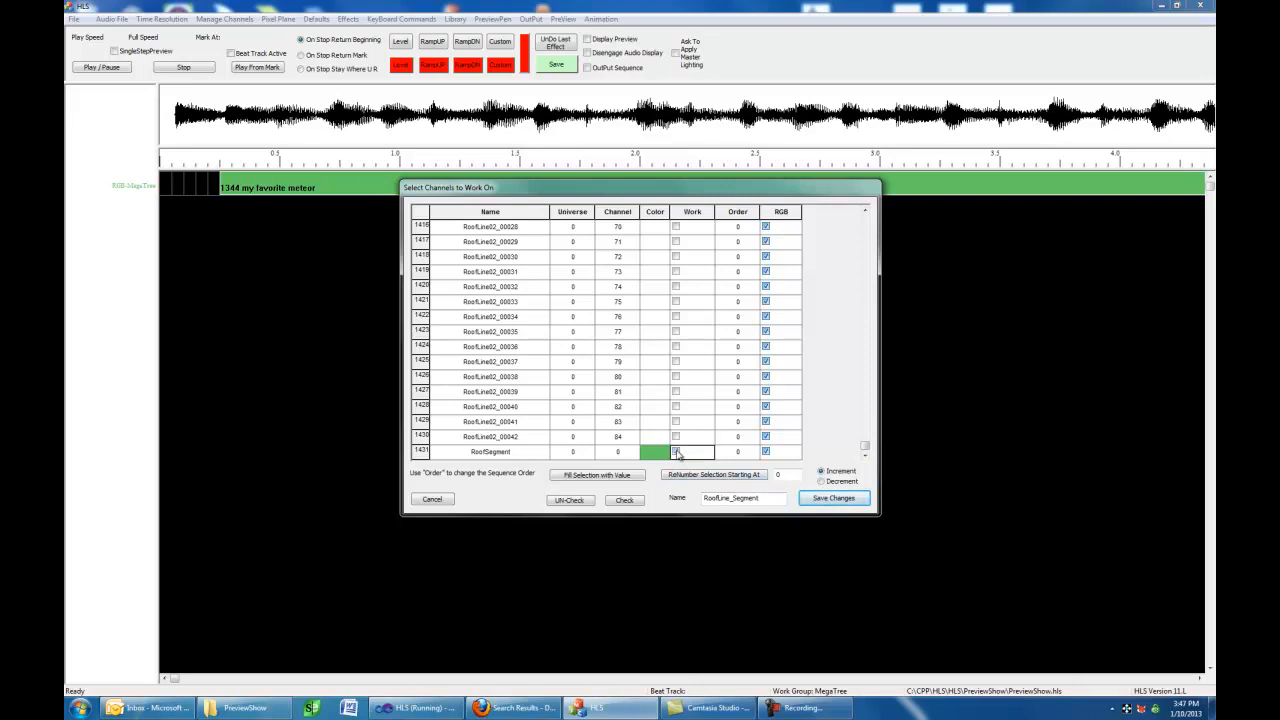
pyautogui.click(816, 503)
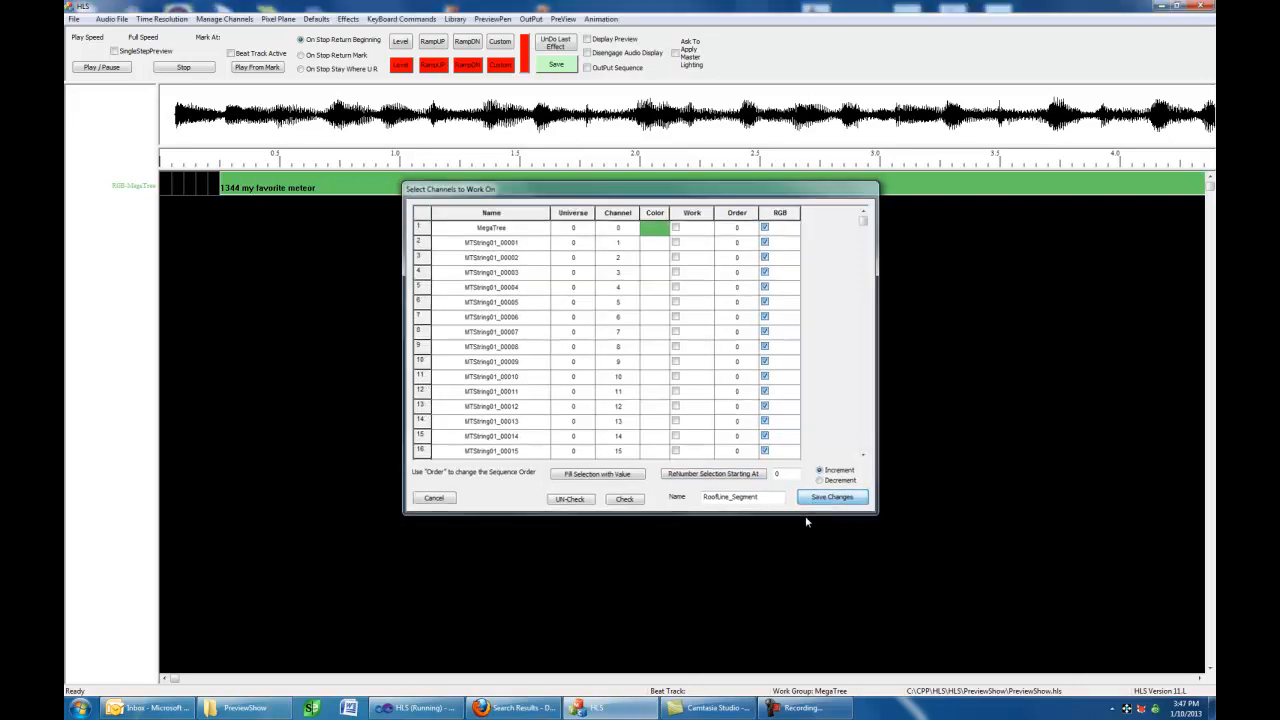
# Step: Select RoofLine_Segment as the display group to work on
pyautogui.click(226, 20)
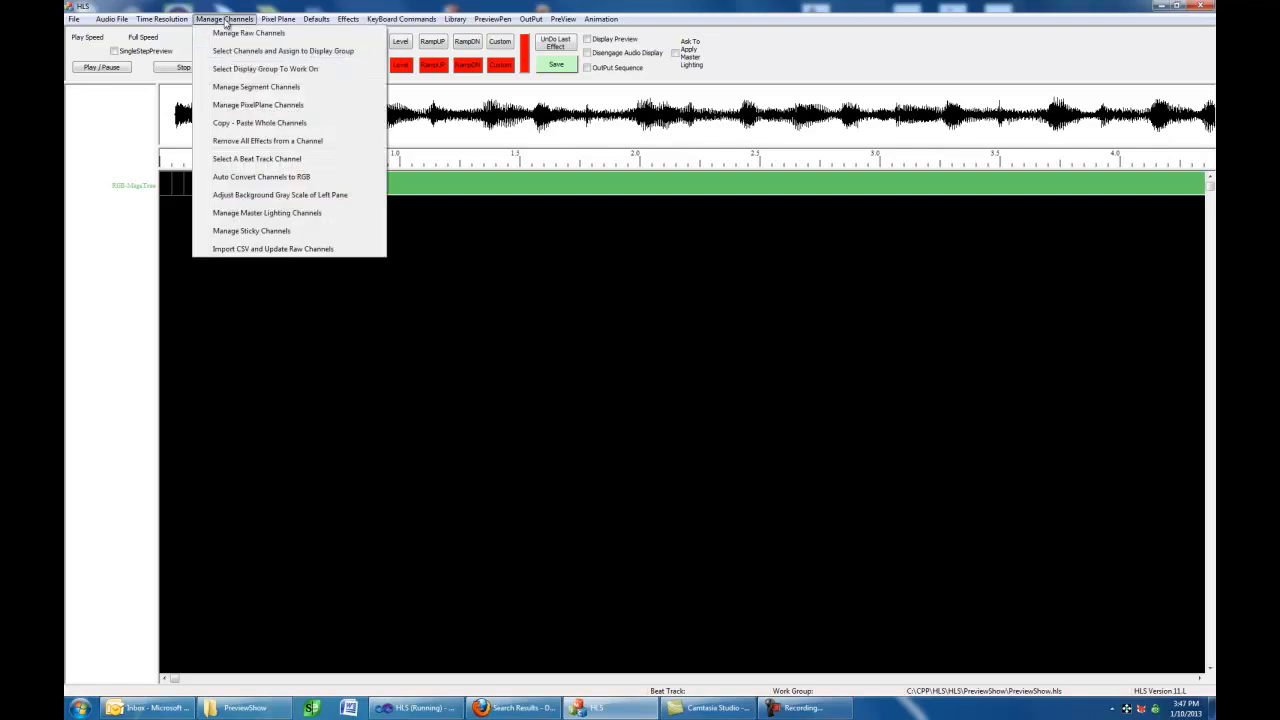
pyautogui.click(246, 76)
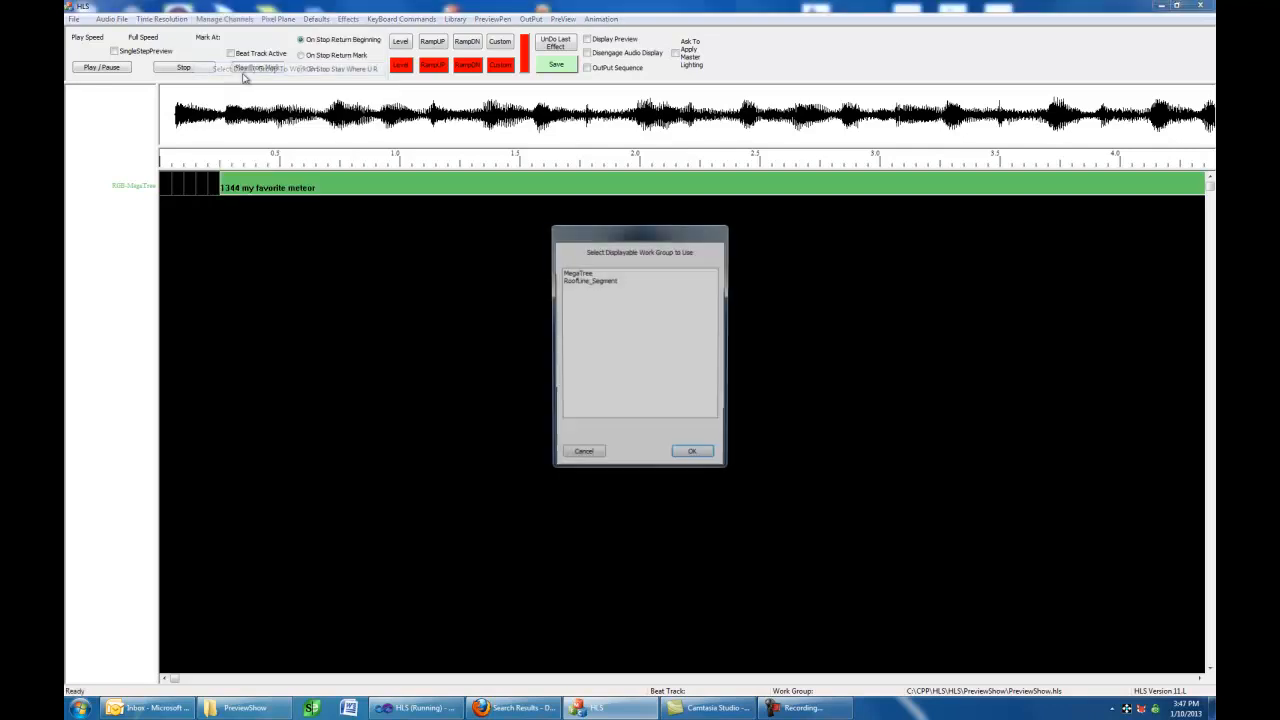
pyautogui.click(586, 281)
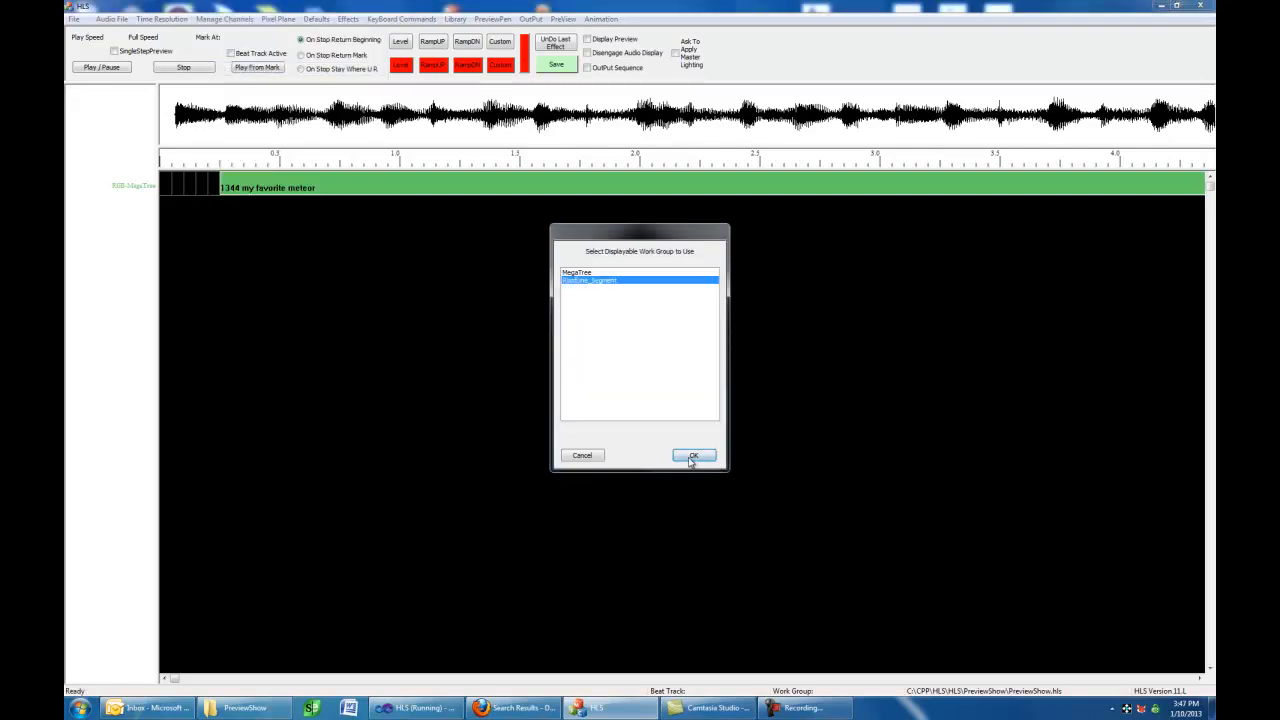
pyautogui.click(694, 457)
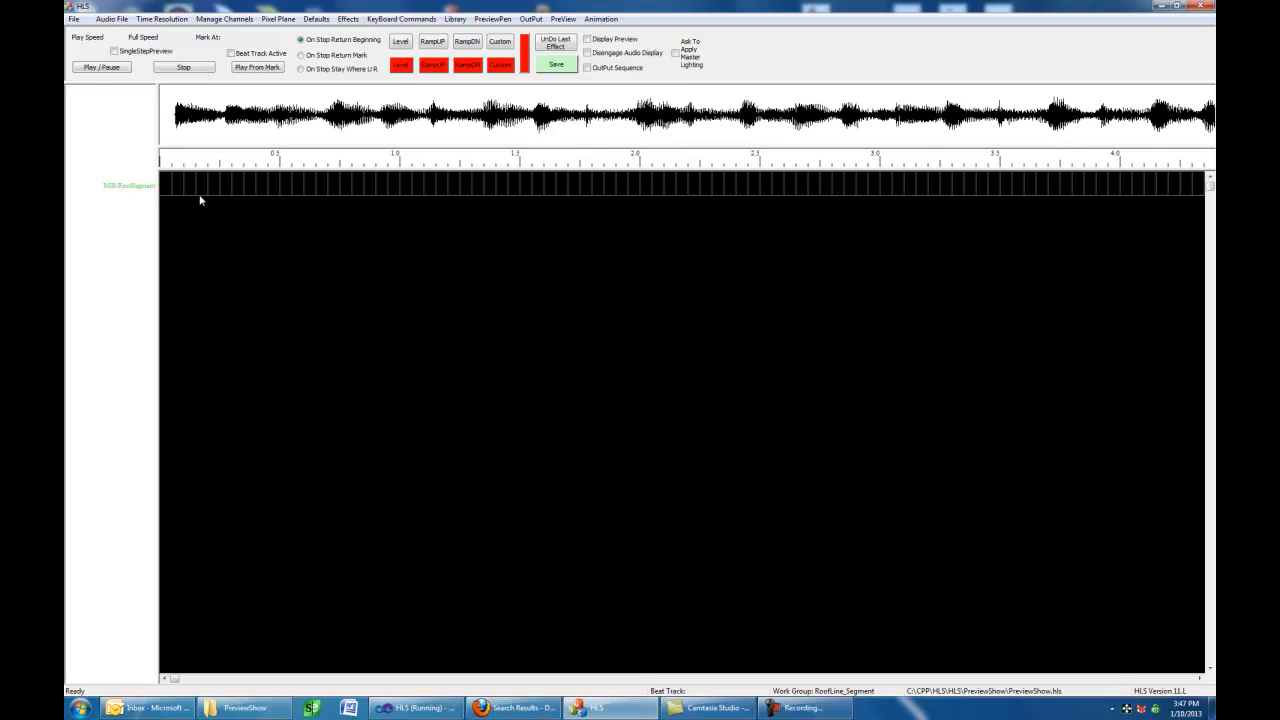
# Step: Apply a red level effect to the RoofSegment channel from about 0.15 to 4.0 seconds
pyautogui.moveTo(204, 190); pyautogui.dragTo(408, 202)
pyautogui.keyDown('shift'); pyautogui.click(1096, 179); pyautogui.keyUp('shift')
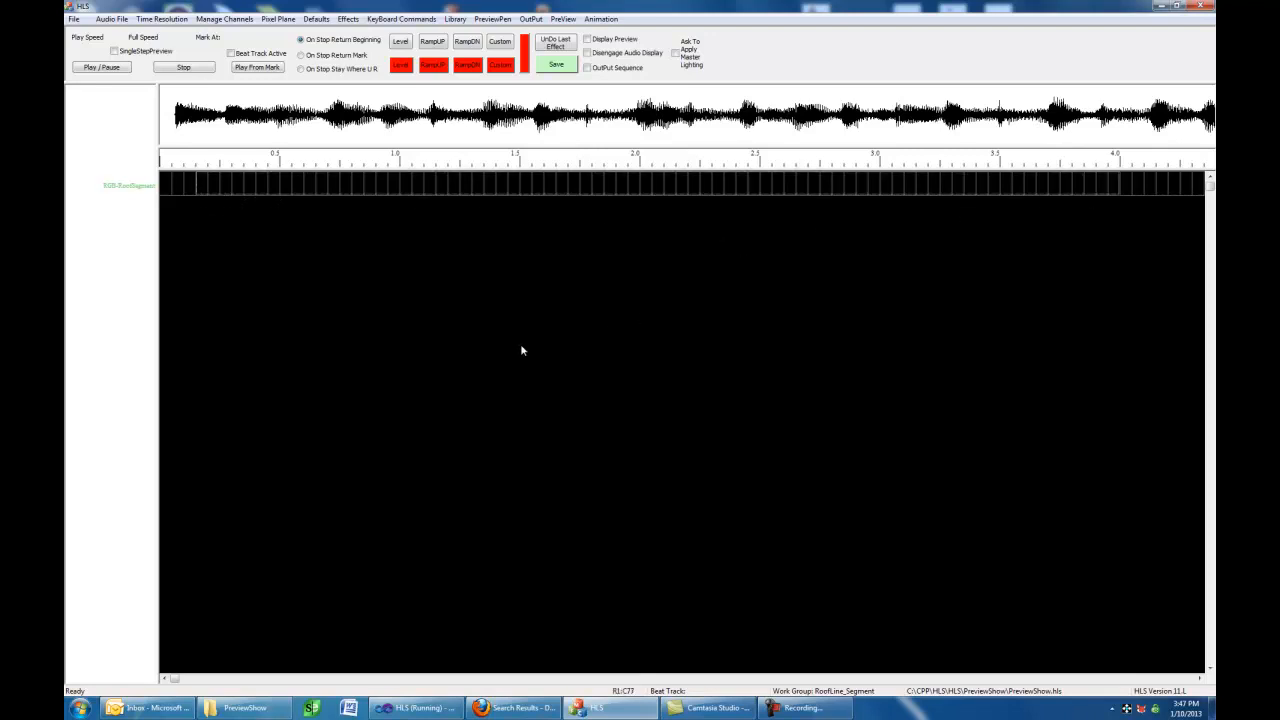
pyautogui.click(401, 68)
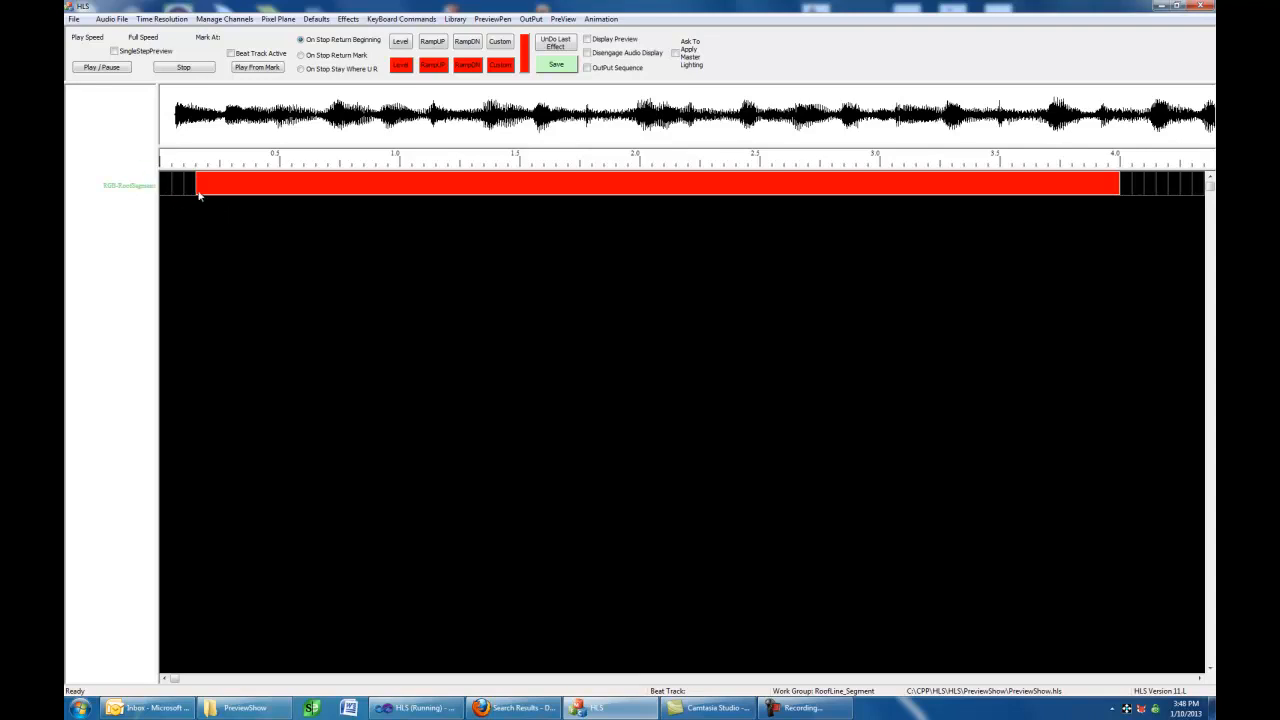
# Step: Chase the RGB colors horizontally from red to blue across the whole red effect, and save the sequence
pyautogui.moveTo(199, 196)
pyautogui.mouseDown()
pyautogui.moveTo(249, 192)
pyautogui.moveTo(202, 190)
pyautogui.mouseUp()
pyautogui.click(199, 193)
pyautogui.moveTo(199, 191); pyautogui.dragTo(1117, 190)
pyautogui.rightClick(557, 187)
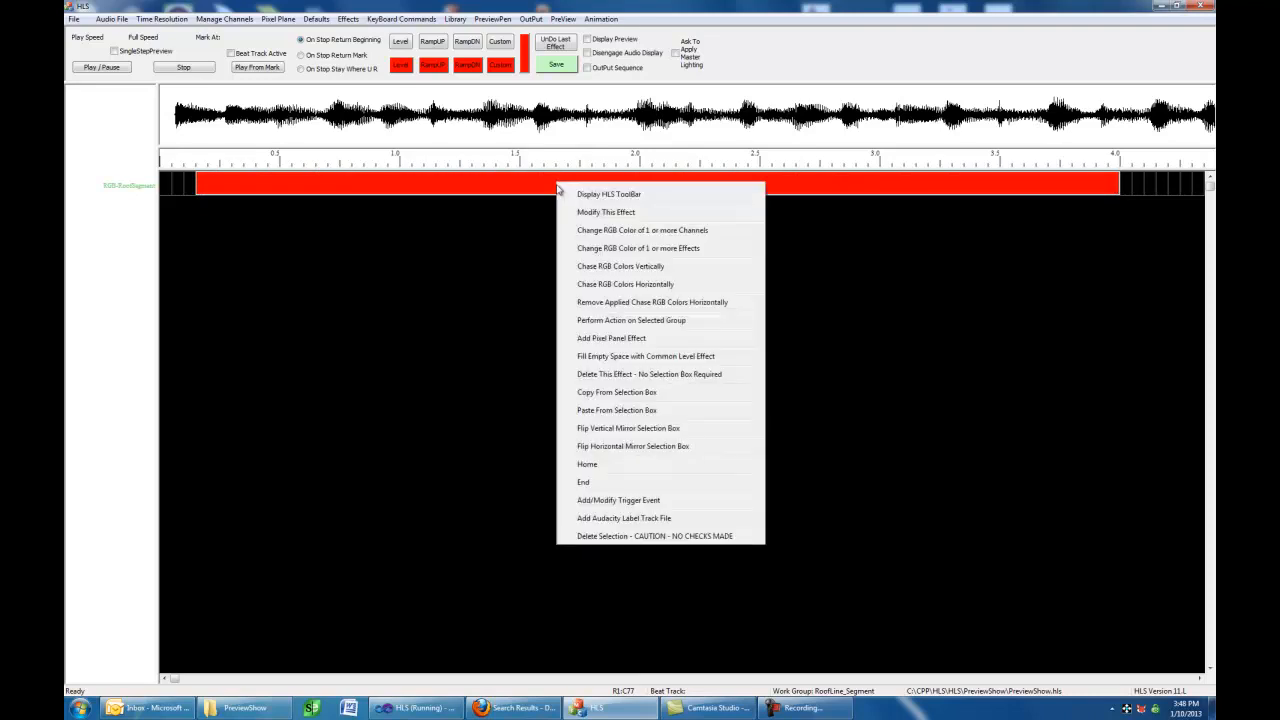
pyautogui.click(620, 289)
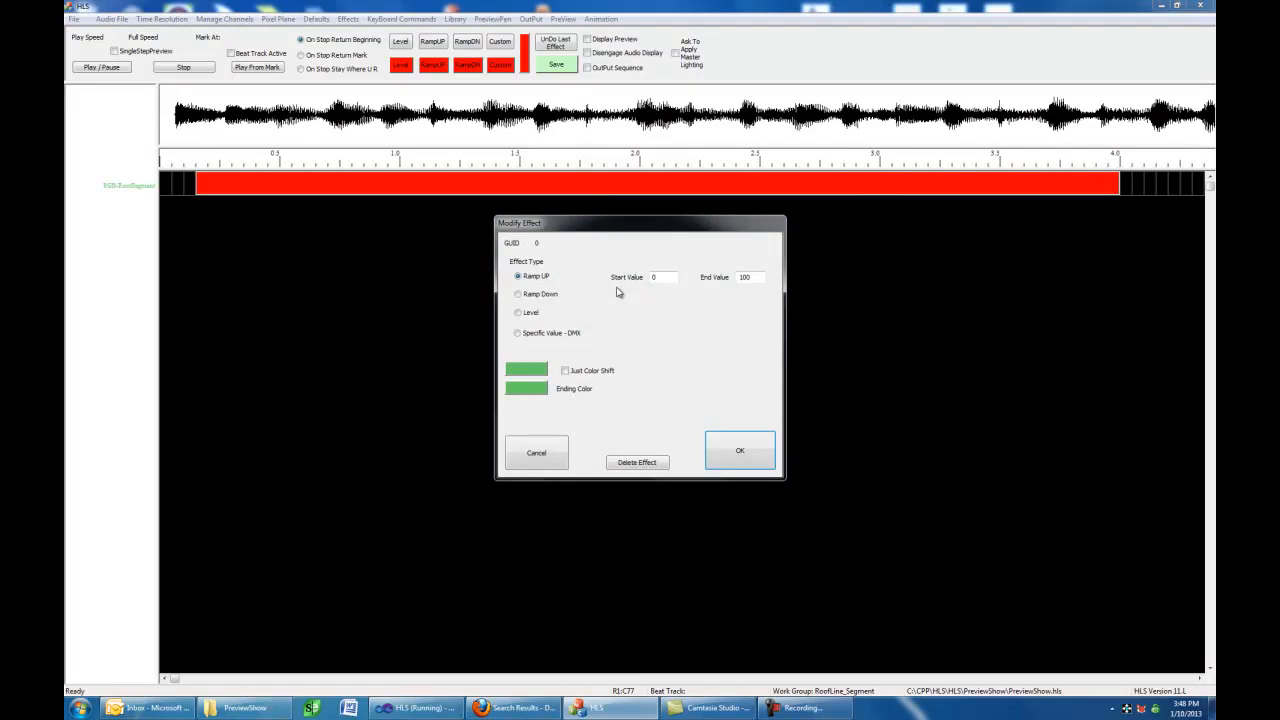
pyautogui.click(538, 372)
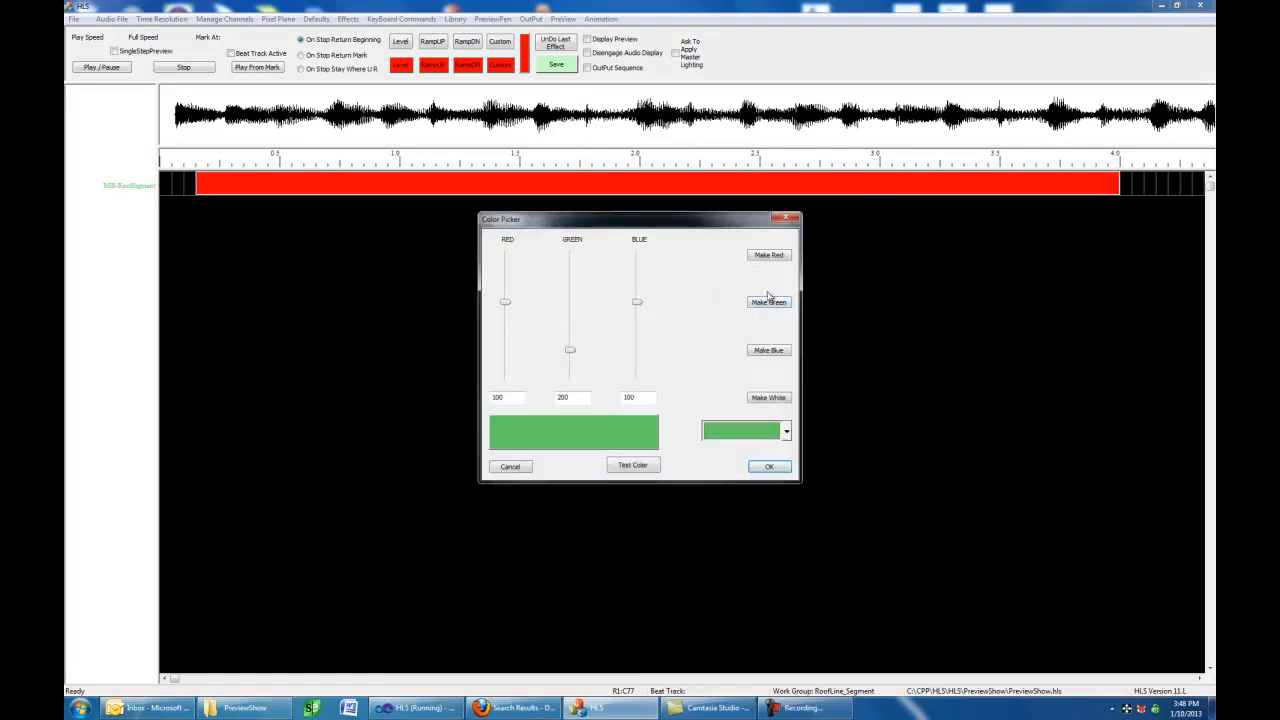
pyautogui.click(766, 255)
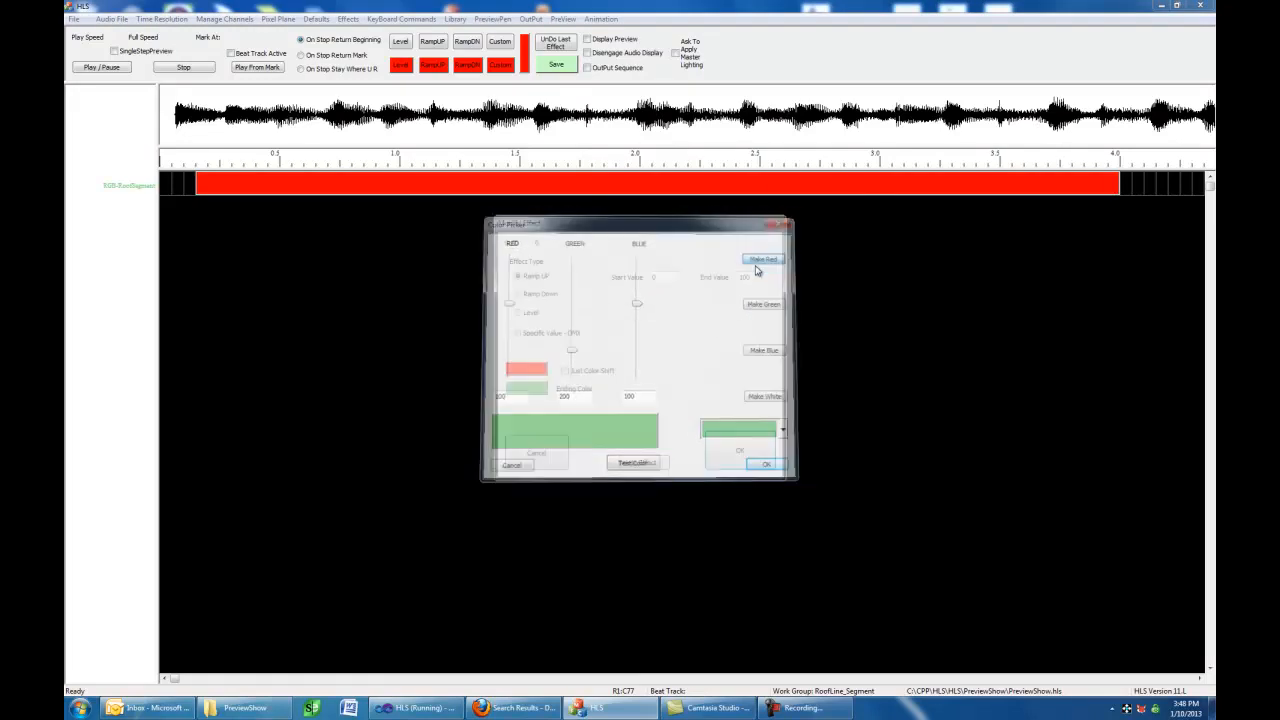
pyautogui.click(530, 387)
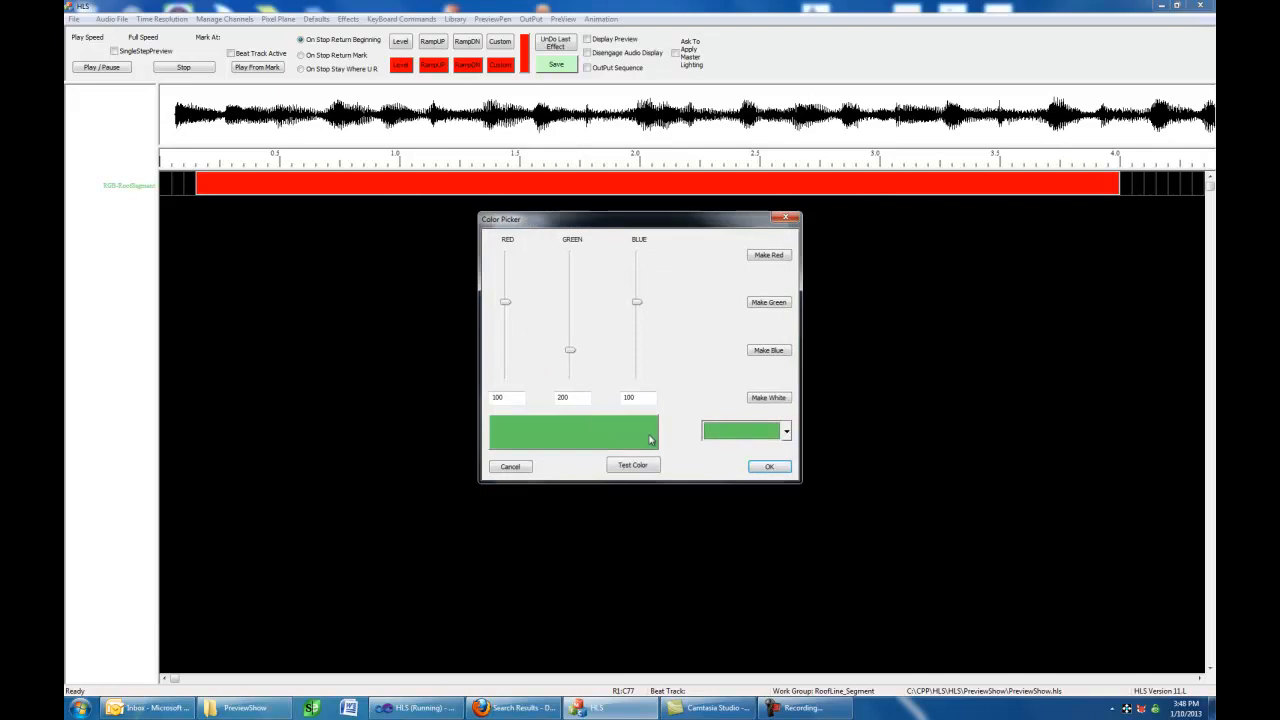
pyautogui.click(768, 351)
pyautogui.click(748, 456)
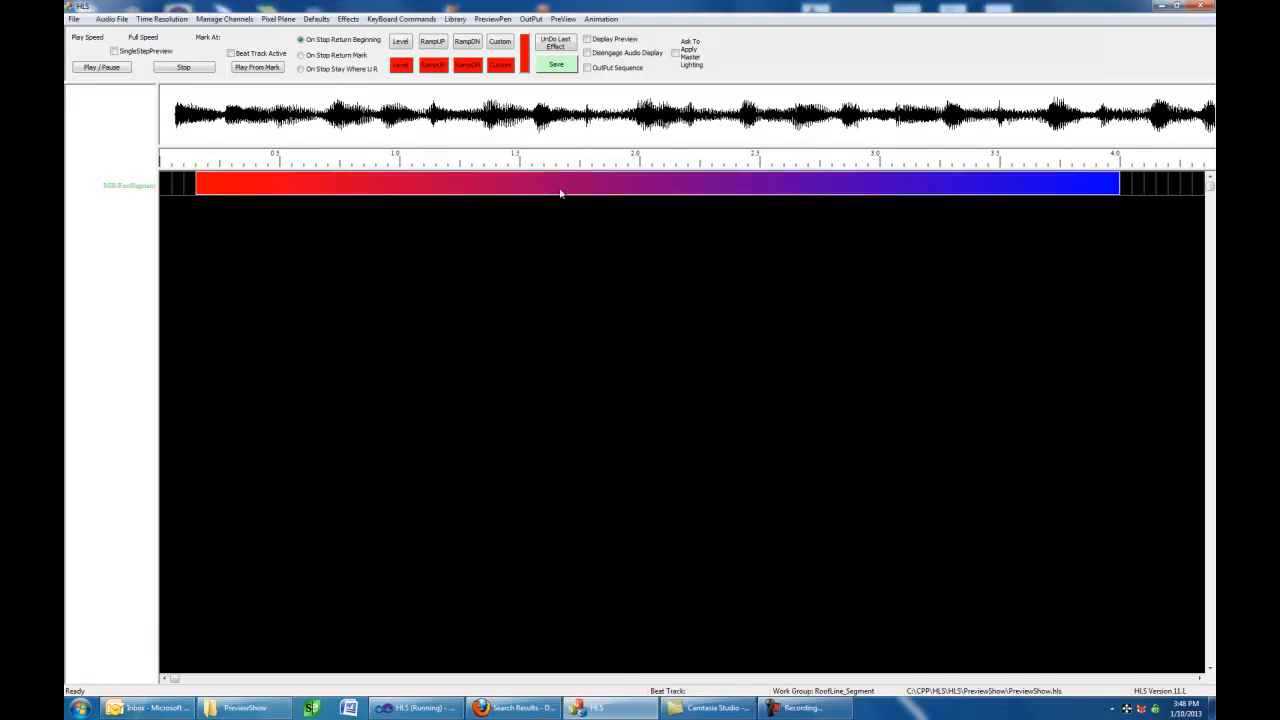
pyautogui.click(559, 63)
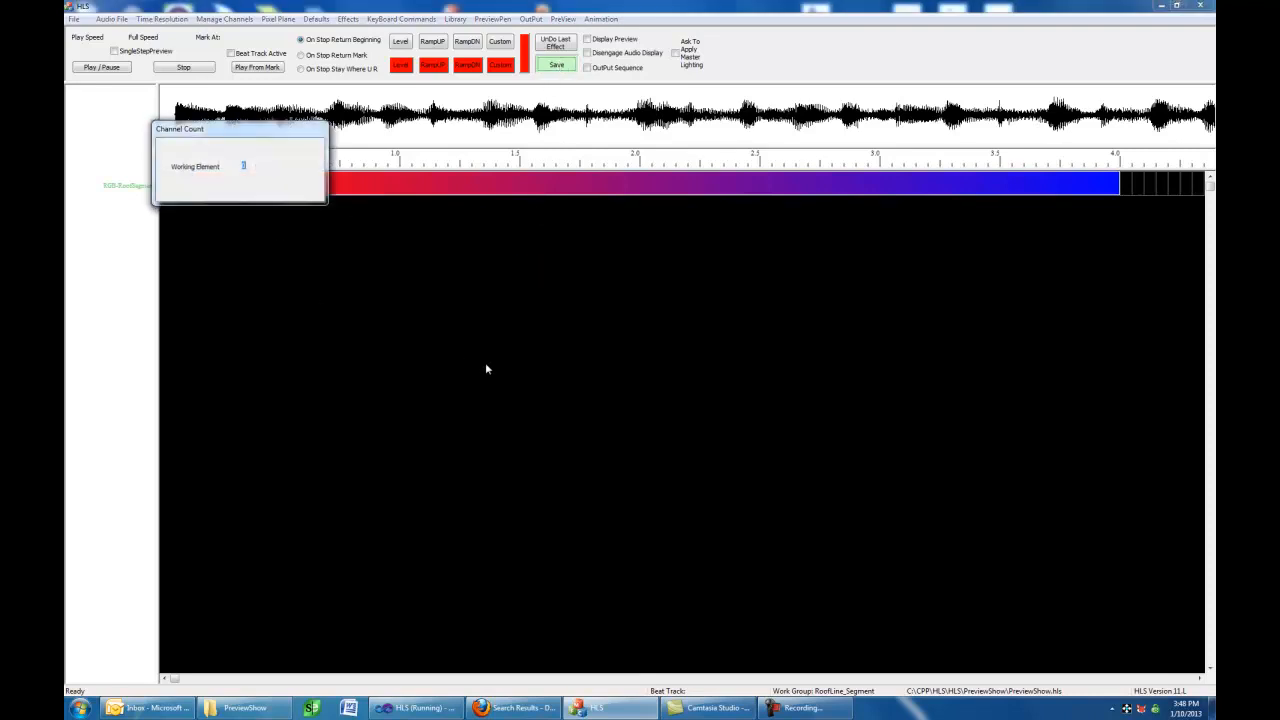
pyautogui.click(651, 375)
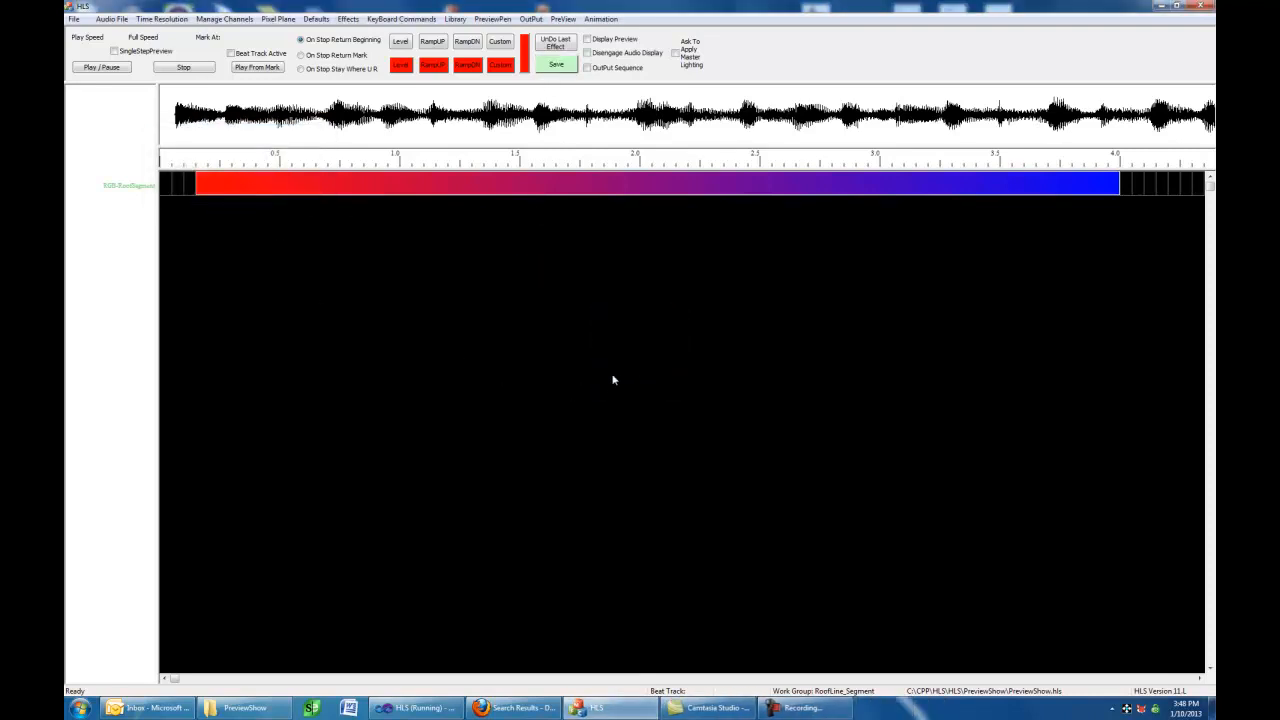
# Step: Play the sequence in the house preview to check the roofline color chase, and close the preview
pyautogui.click(587, 38)
pyautogui.click(656, 394)
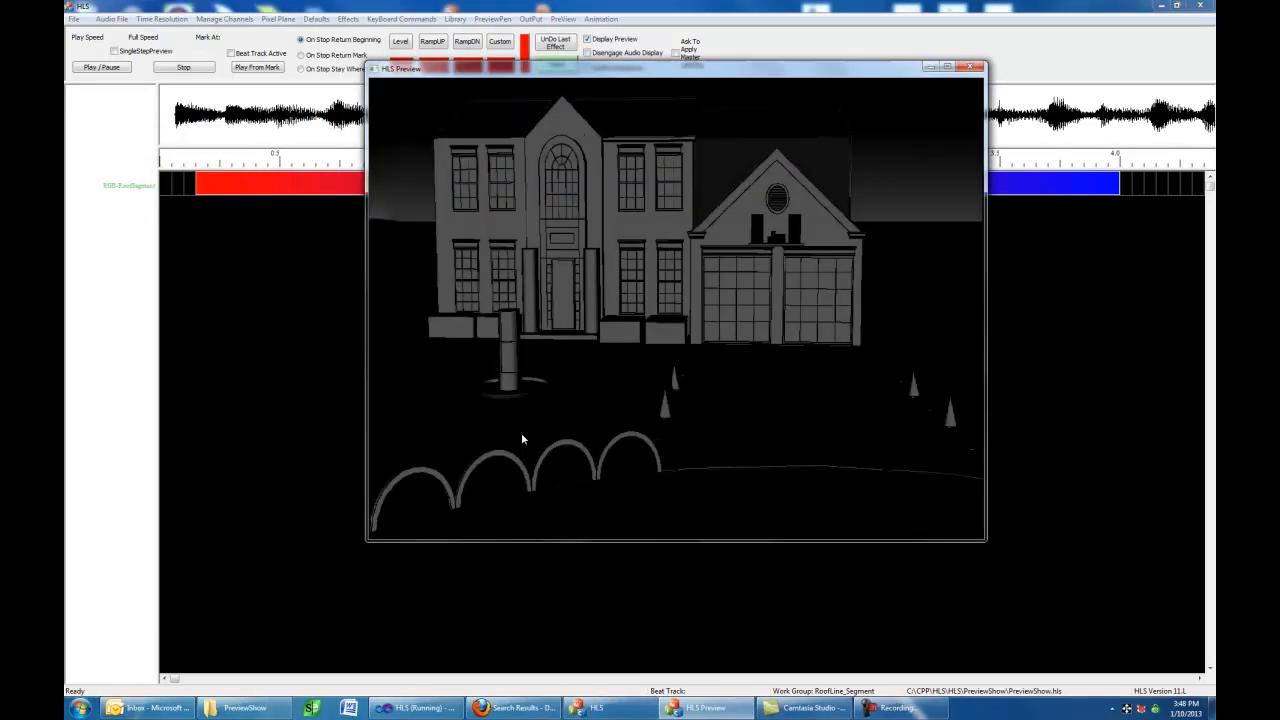
pyautogui.click(101, 67)
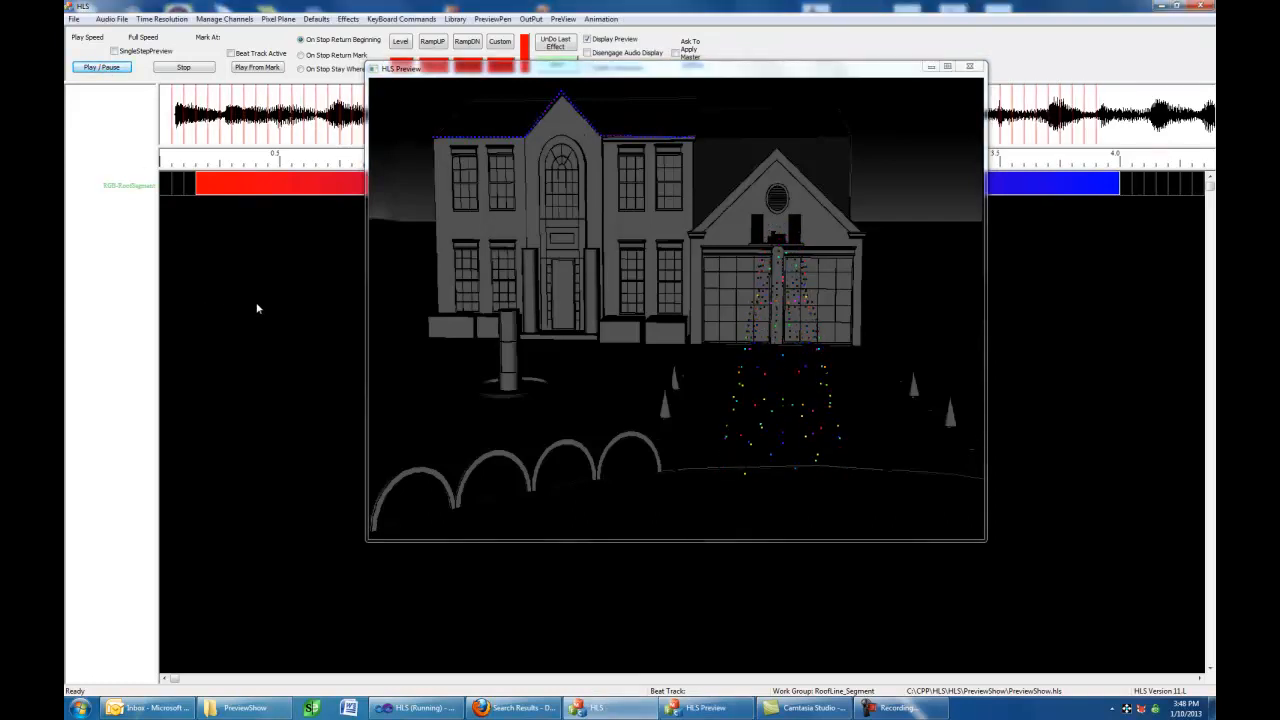
pyautogui.click(188, 67)
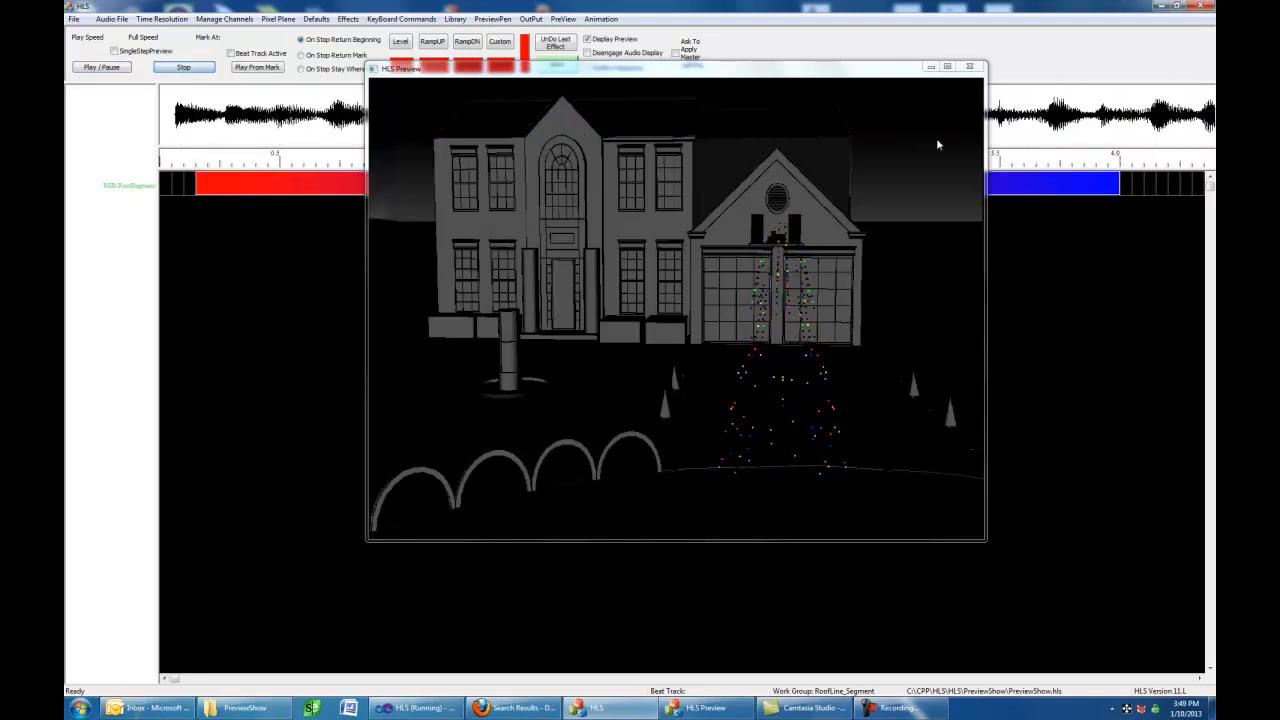
pyautogui.click(969, 66)
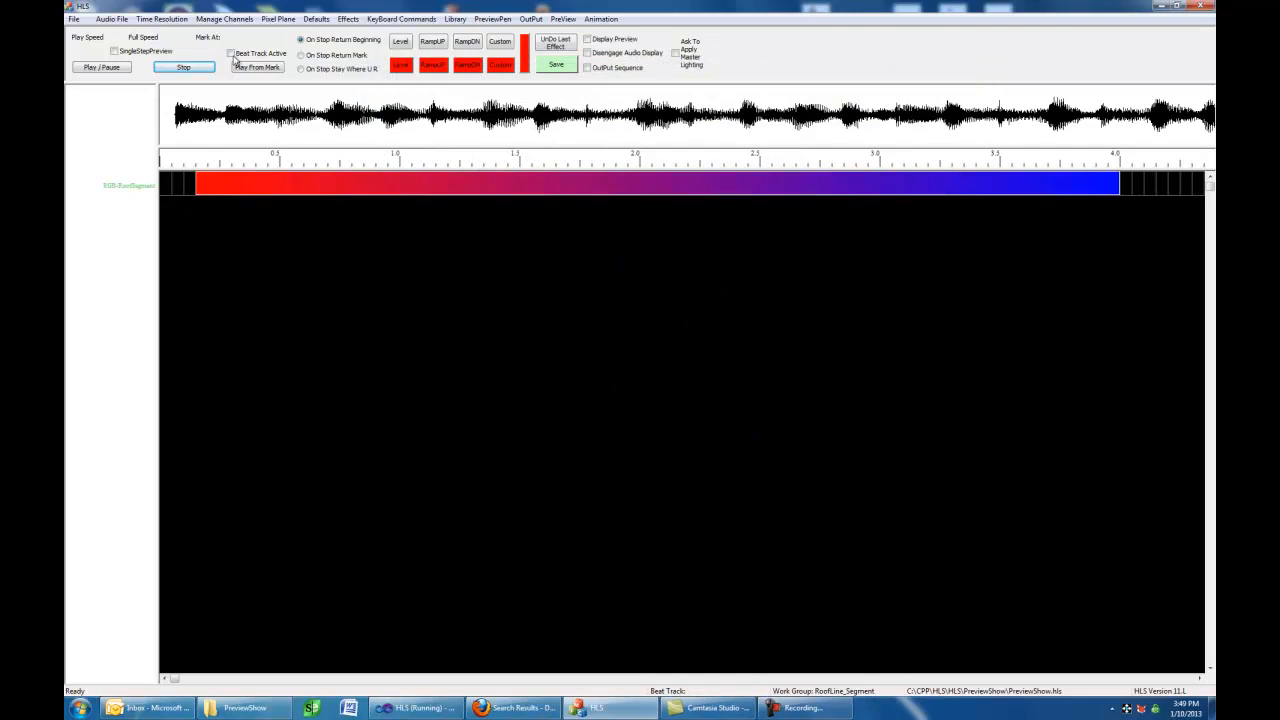
# Step: Start a new display group for channel assignment and name it RoofLine_Pixels
pyautogui.click(224, 20)
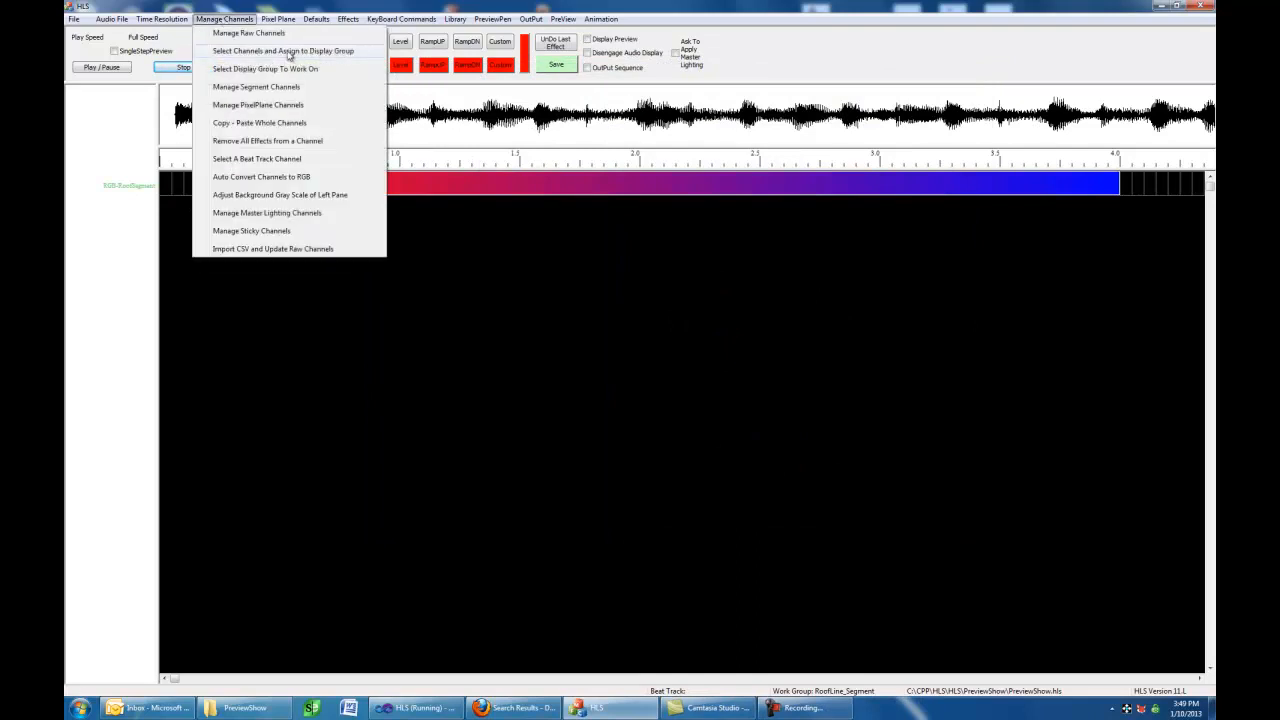
pyautogui.click(295, 67)
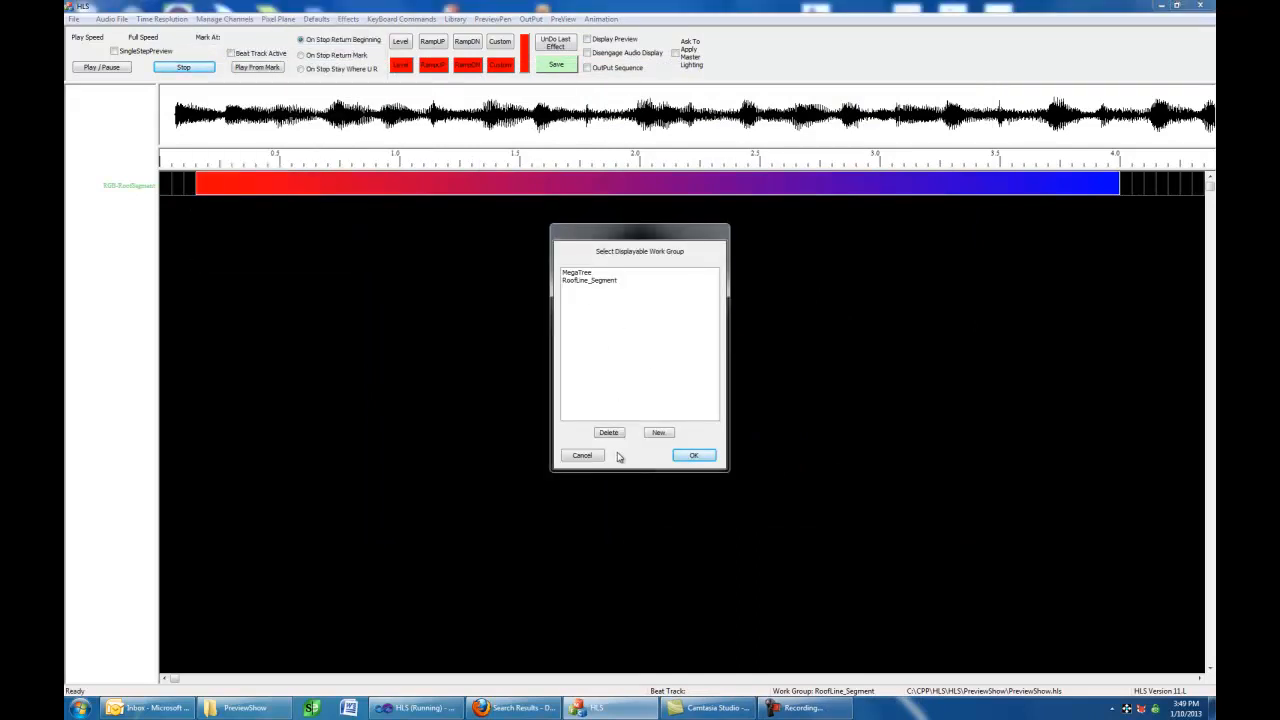
pyautogui.click(659, 433)
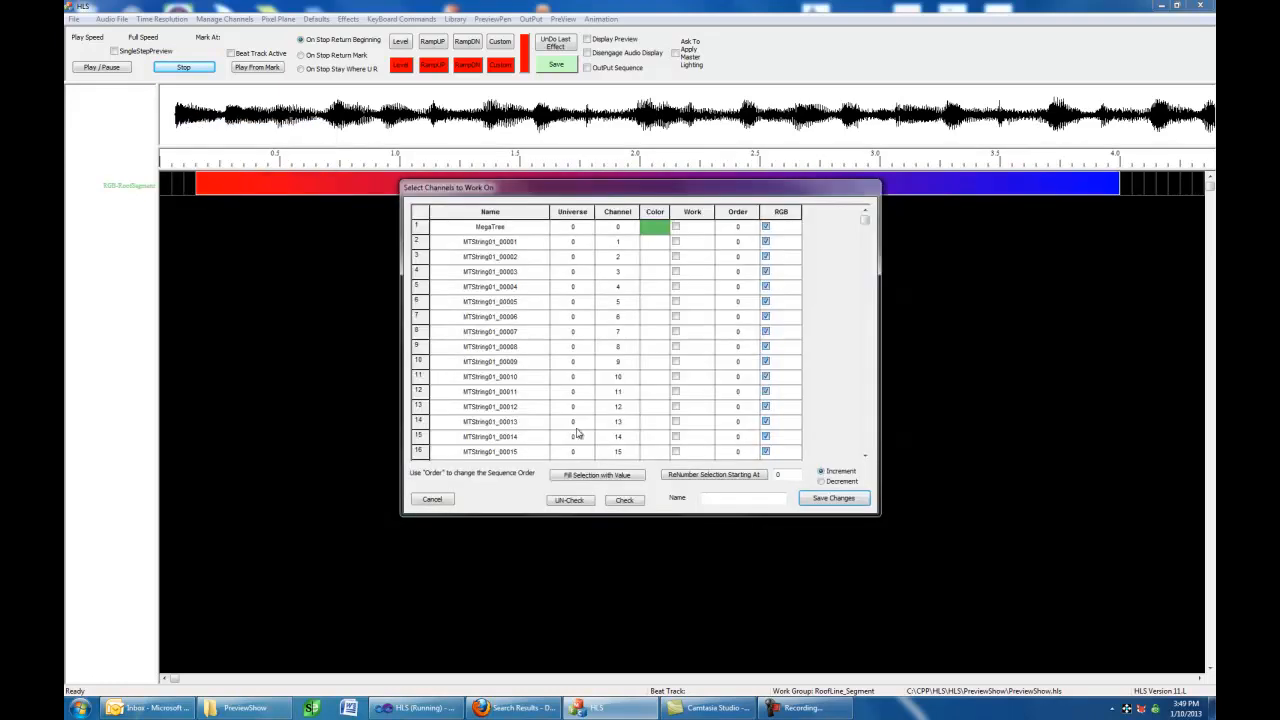
pyautogui.click(718, 498)
# Step: Include all channels from RoofLine01_00001 to RoofLine02_00042 in the new group, leave out RoofSegment, and save the group
pyautogui.moveTo(865, 220); pyautogui.dragTo(865, 420)
pyautogui.moveTo(865, 428); pyautogui.dragTo(869, 447)
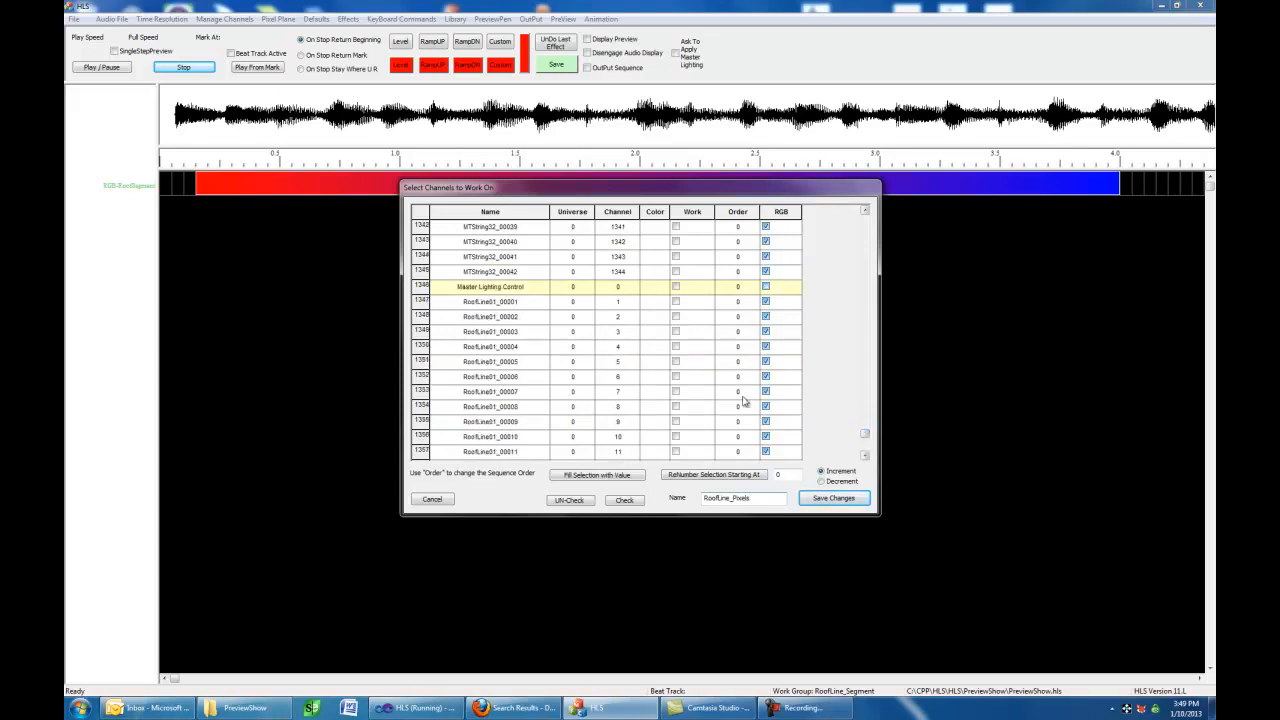
pyautogui.moveTo(692, 301); pyautogui.dragTo(694, 495)
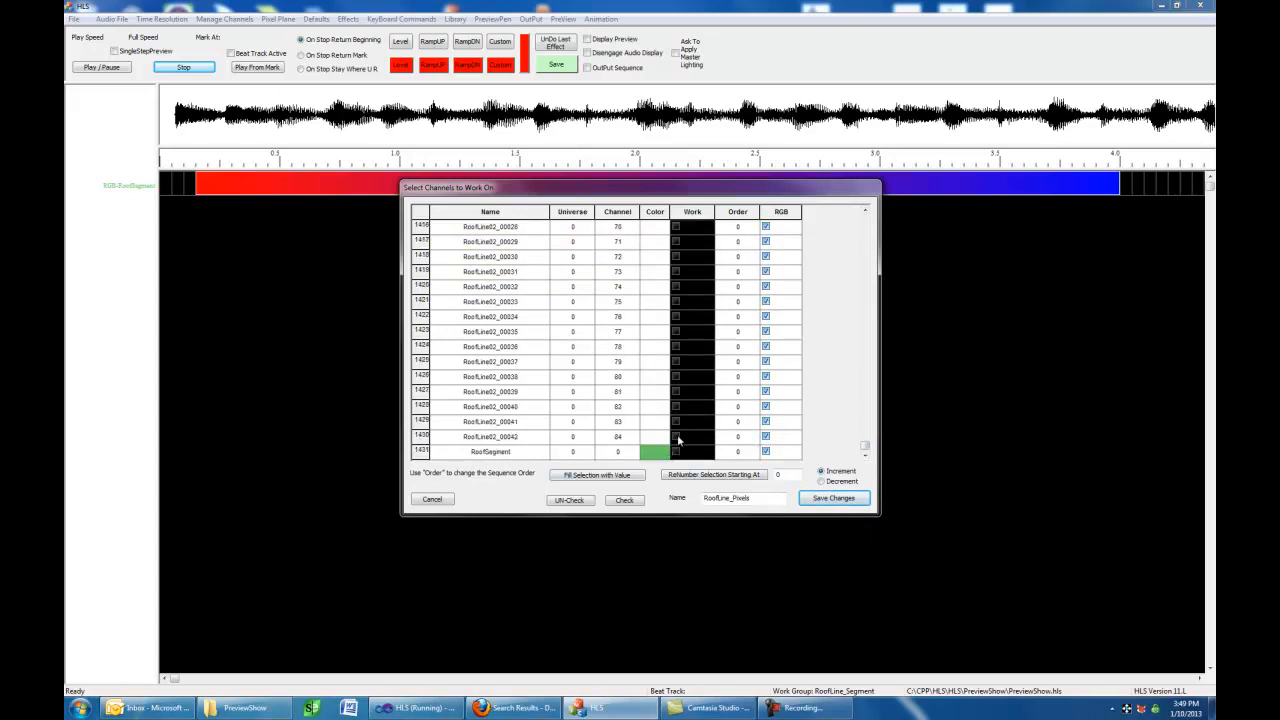
pyautogui.click(630, 502)
pyautogui.click(676, 452)
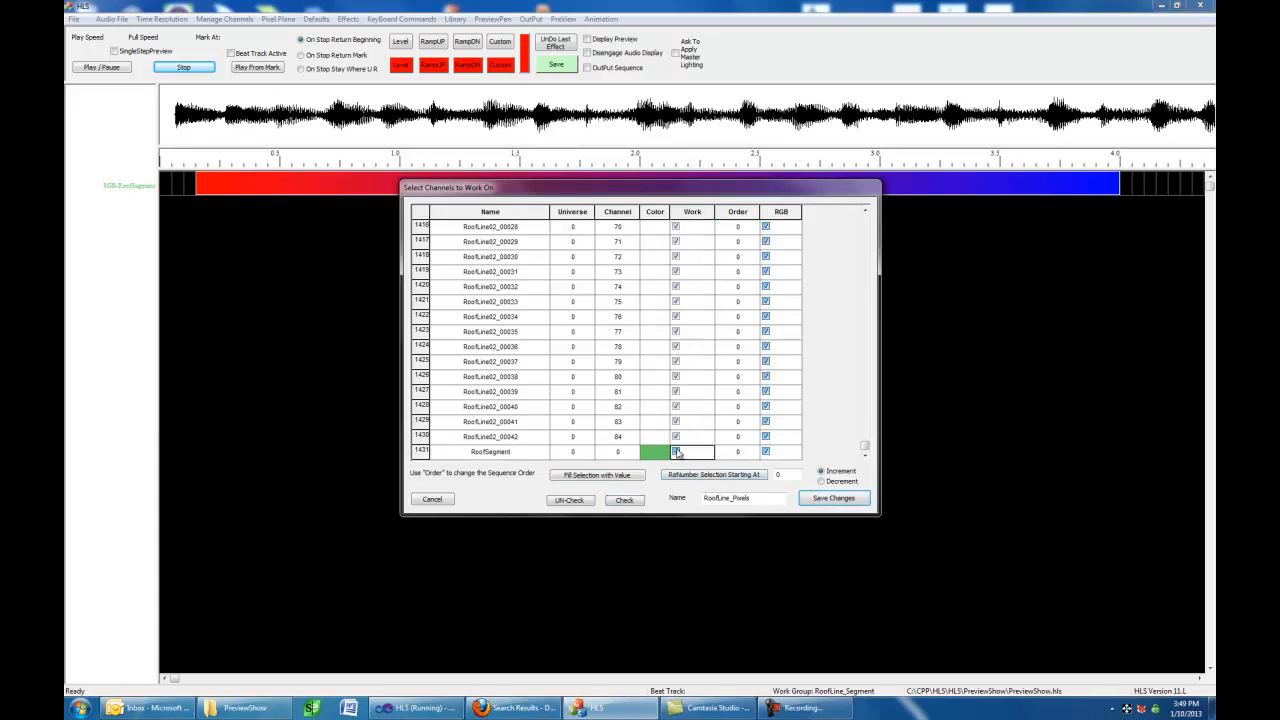
pyautogui.click(838, 499)
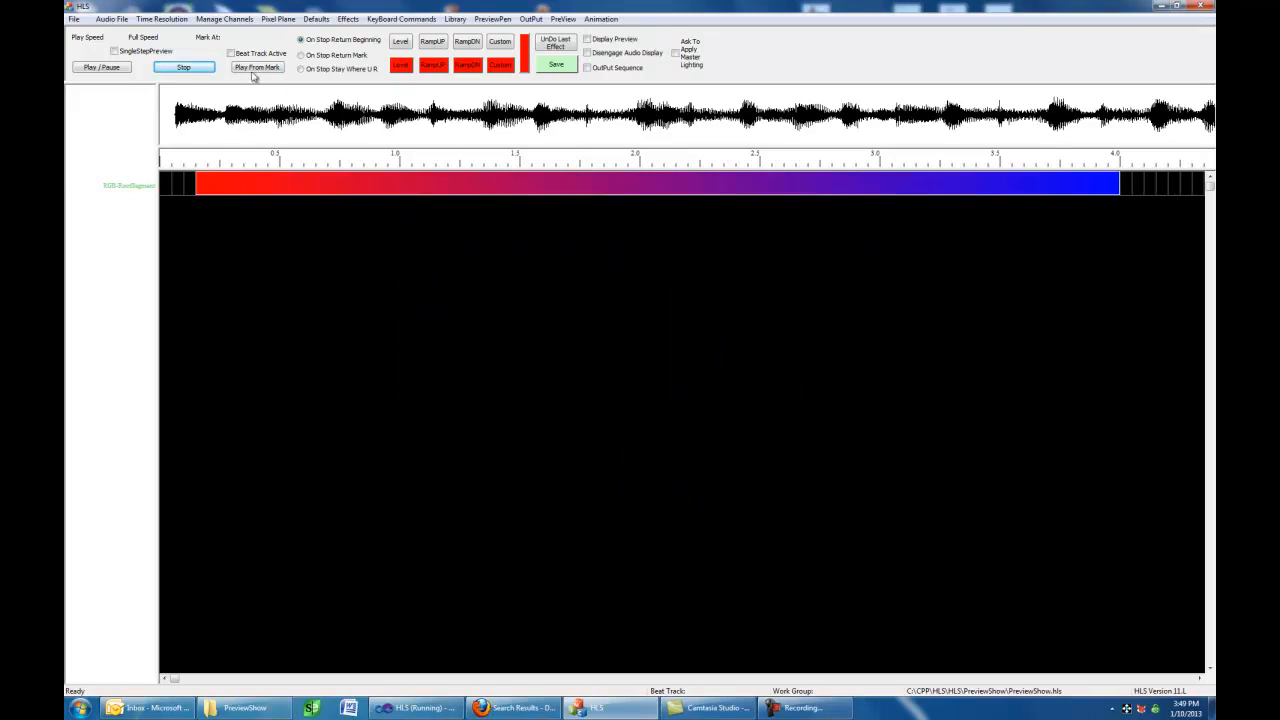
# Step: Select RoofLine_Pixels as the display group to work on
pyautogui.click(222, 21)
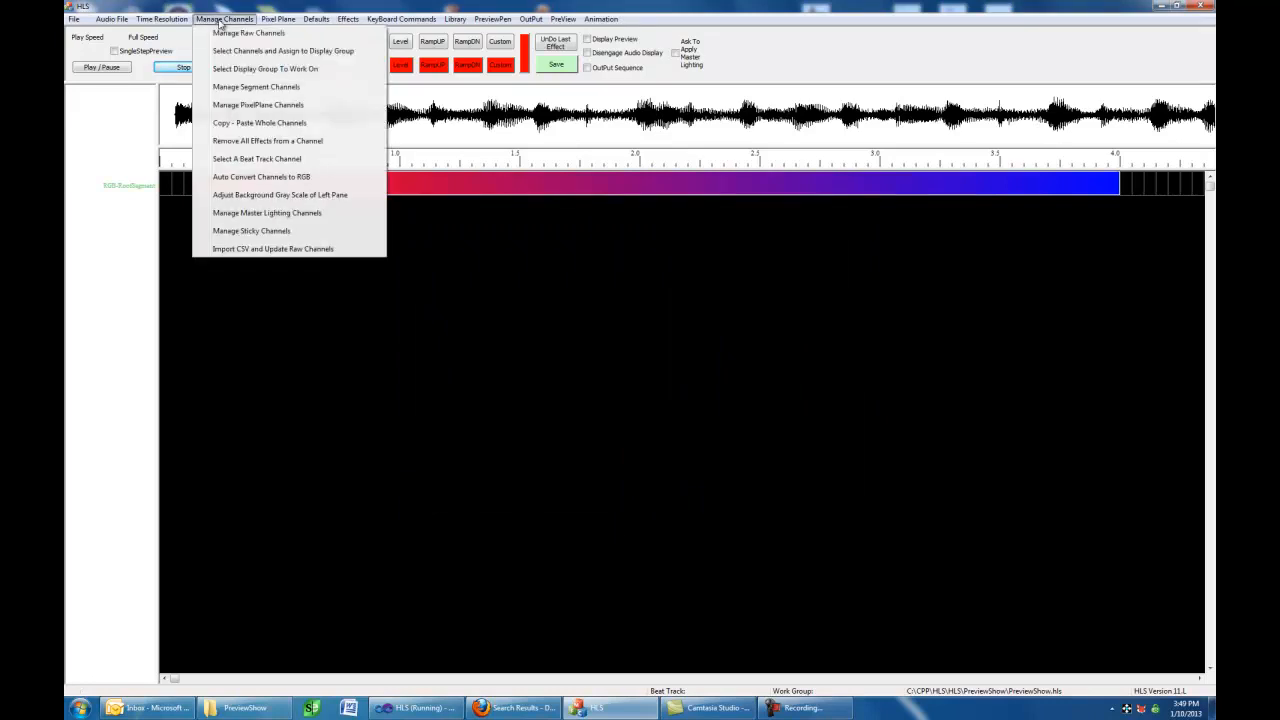
pyautogui.click(235, 70)
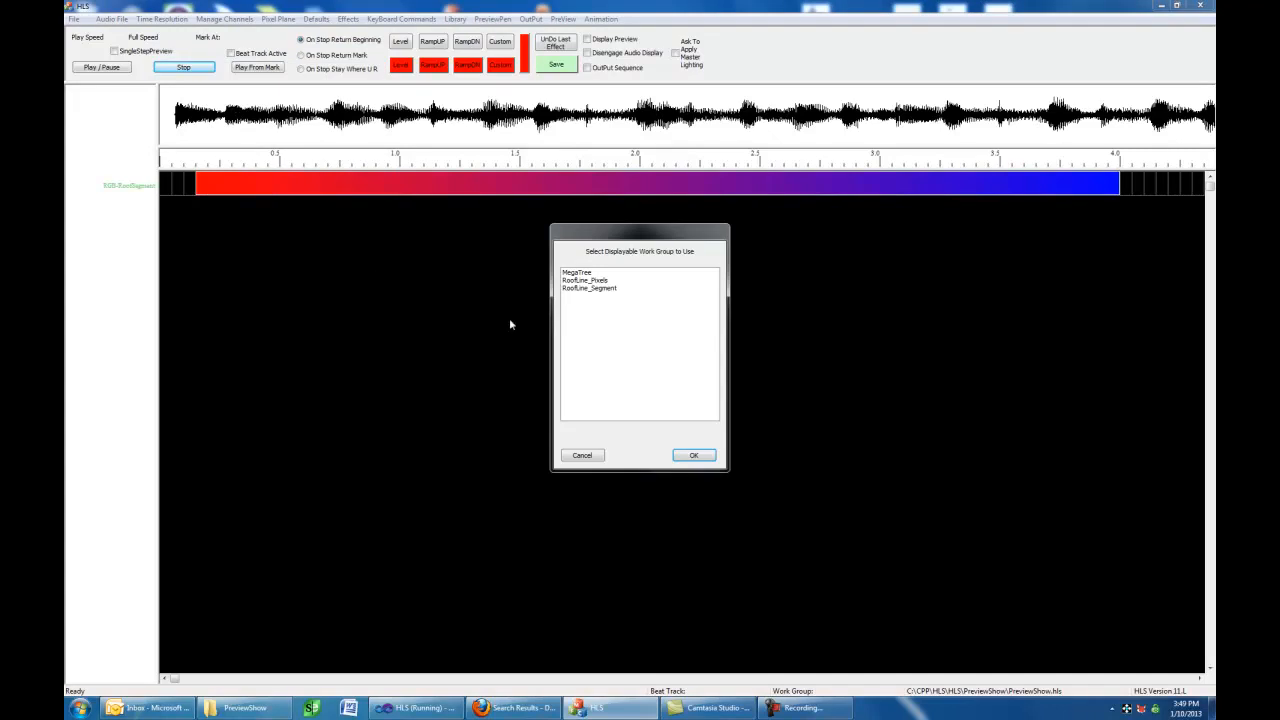
pyautogui.click(593, 281)
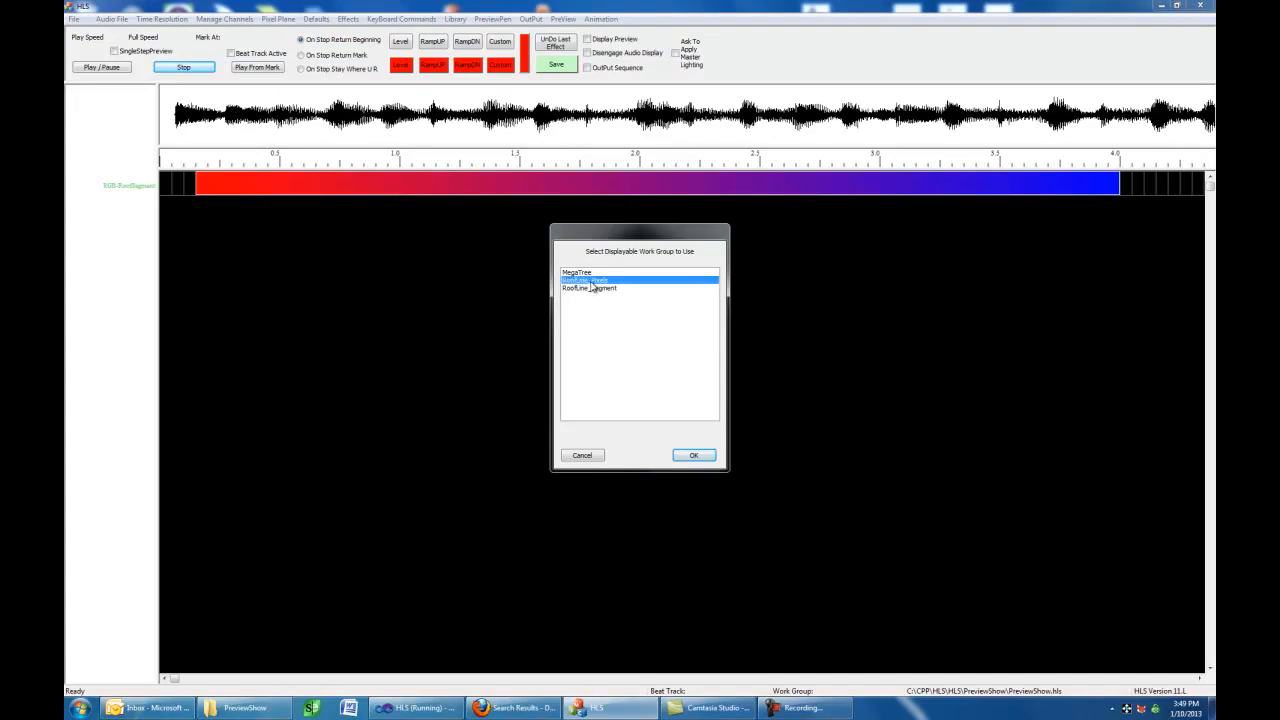
pyautogui.click(693, 457)
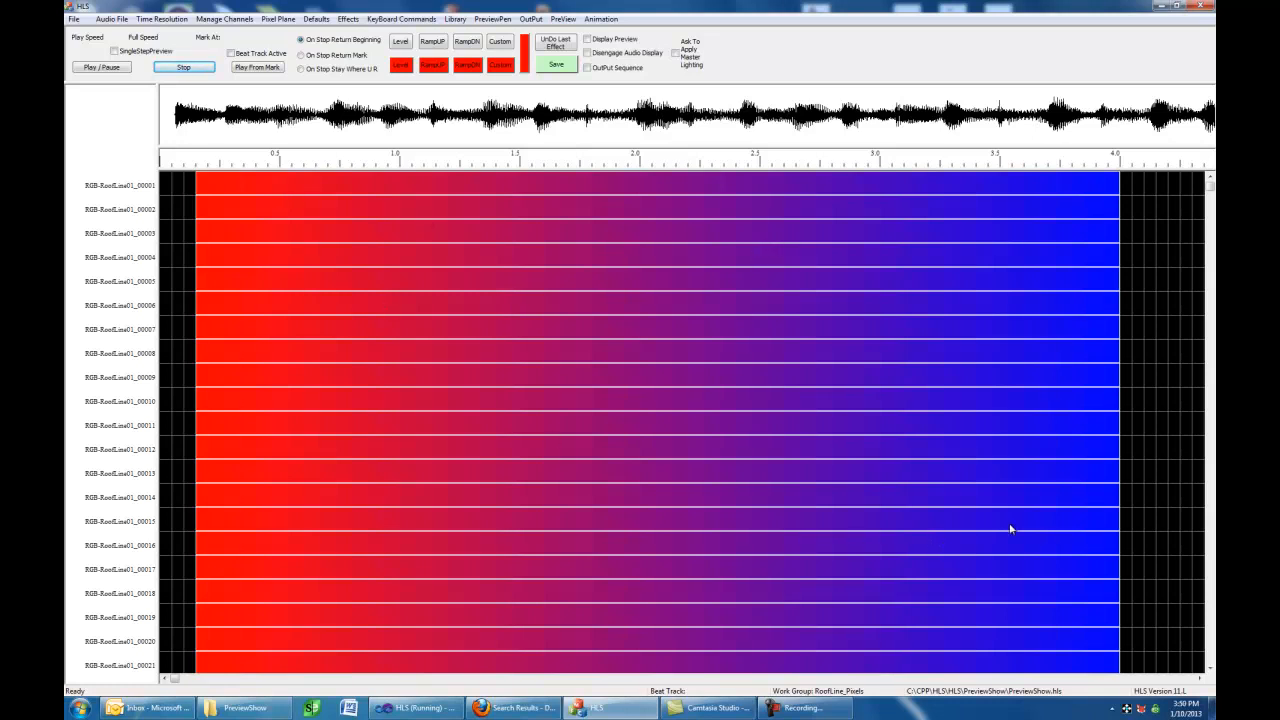
# Step: Apply a red ramp-down effect from about 4.1 to 5.2 seconds across all RoofLine01 and RoofLine02 pixel channels
pyautogui.moveTo(1209, 186)
pyautogui.mouseDown()
pyautogui.moveTo(1208, 506)
pyautogui.moveTo(1209, 186)
pyautogui.mouseUp()
pyautogui.click(1104, 679)
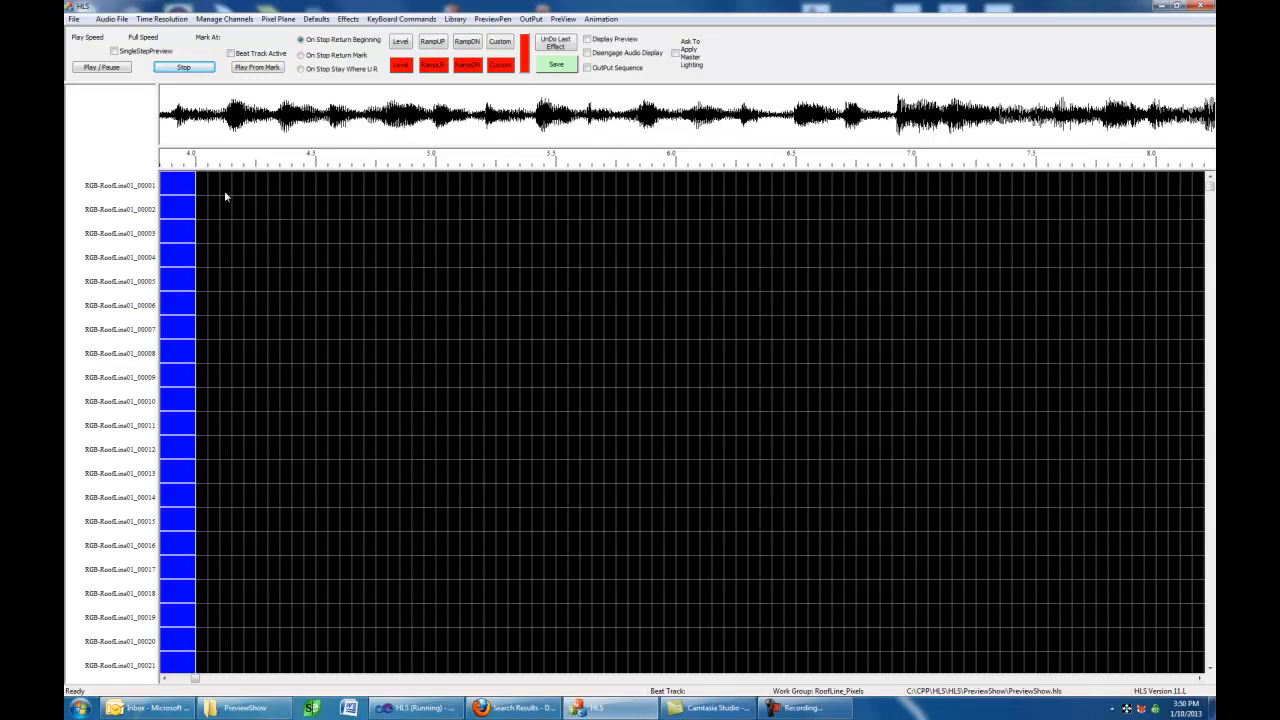
pyautogui.moveTo(227, 186); pyautogui.dragTo(546, 194)
pyautogui.click(534, 201)
pyautogui.moveTo(223, 183); pyautogui.dragTo(547, 207)
pyautogui.scroll(-11, 547, 207)
pyautogui.scroll(-12, 545, 209)
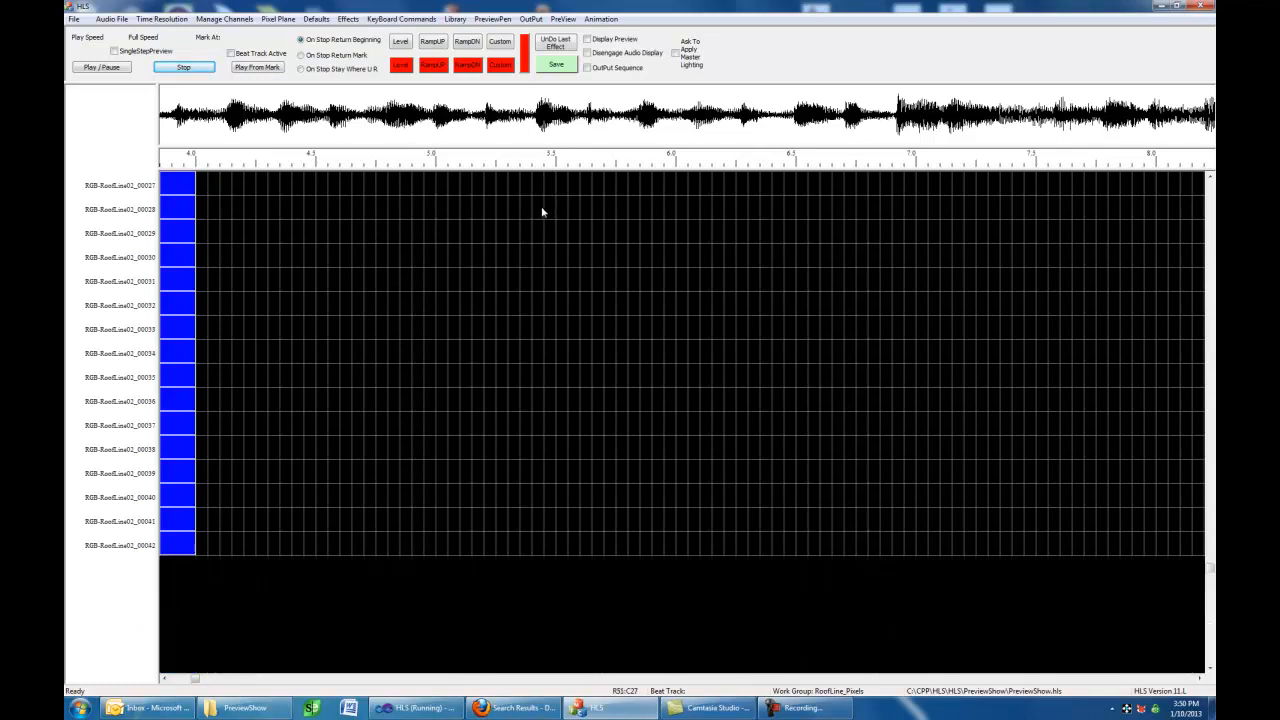
pyautogui.scroll(-2, 543, 211)
pyautogui.moveTo(543, 211); pyautogui.dragTo(482, 406)
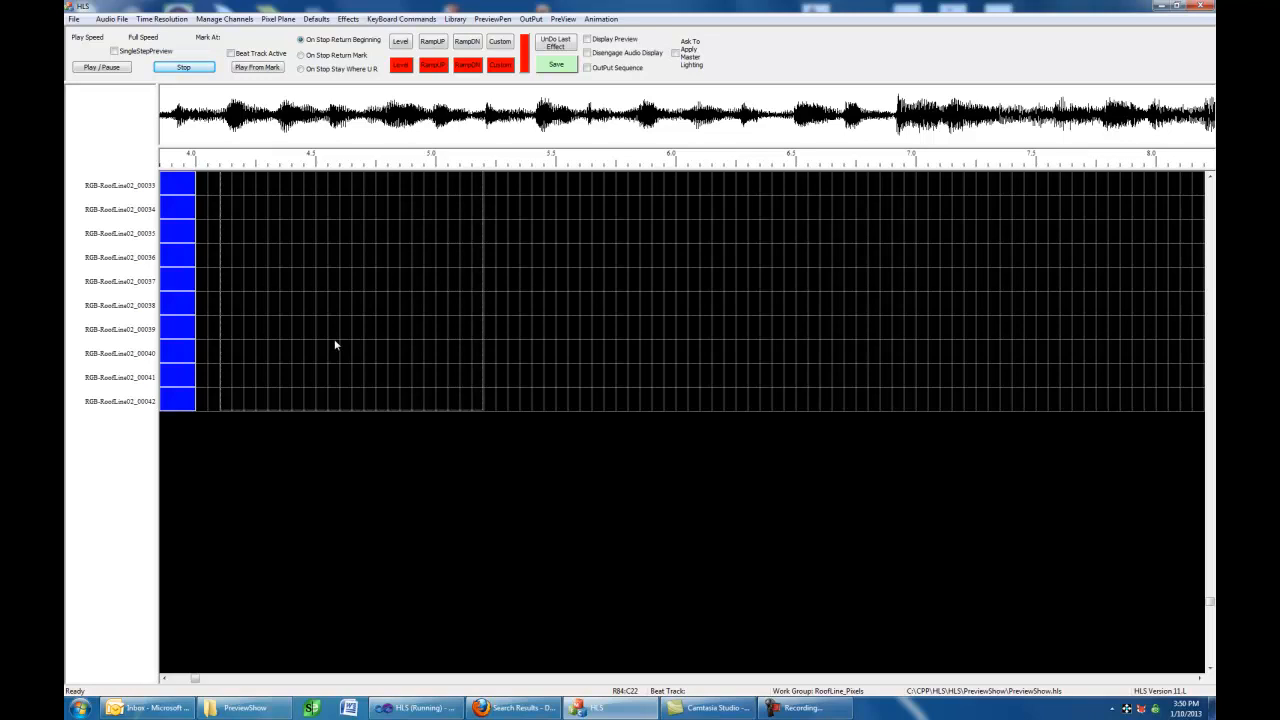
pyautogui.click(464, 68)
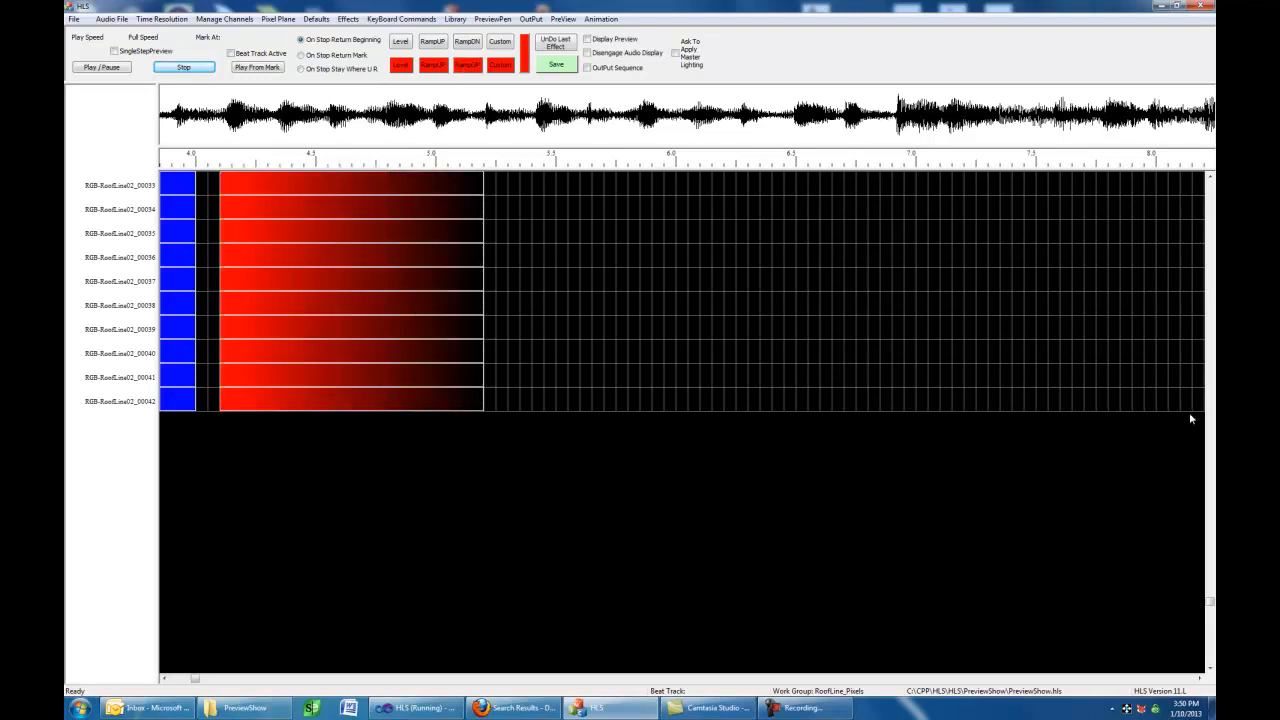
# Step: Chase the whole group of red ramps so the RoofLine02_00042 effect ends at about 23.0 seconds, and save the sequence
pyautogui.moveTo(1211, 605); pyautogui.dragTo(1214, 166)
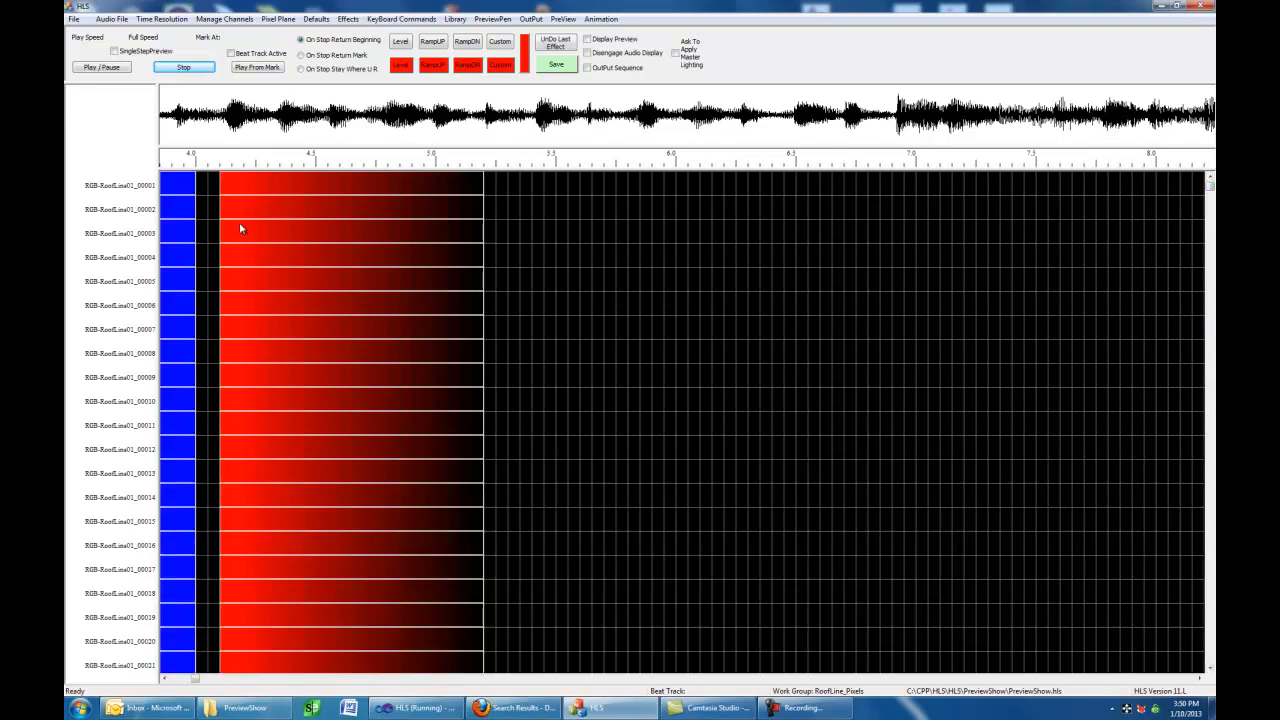
pyautogui.scroll(-11, 391, 294)
pyautogui.scroll(-10, 431, 408)
pyautogui.scroll(-3, 431, 408)
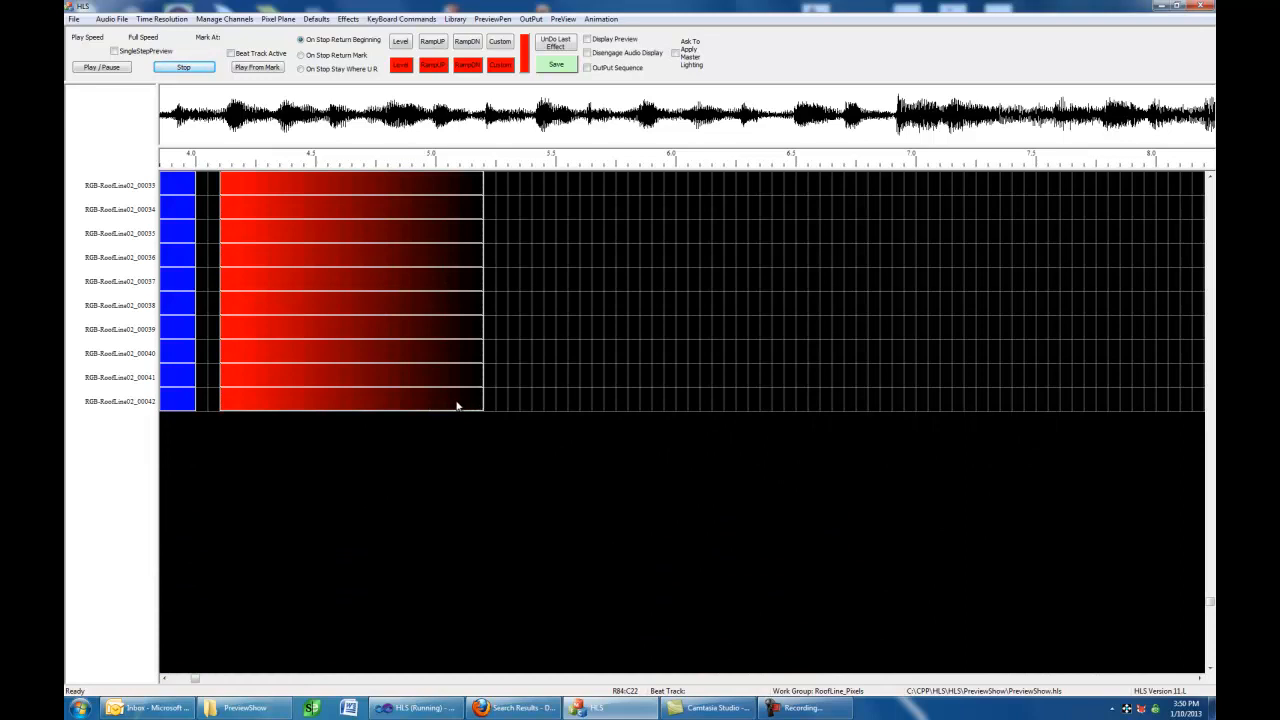
pyautogui.rightClick(463, 405)
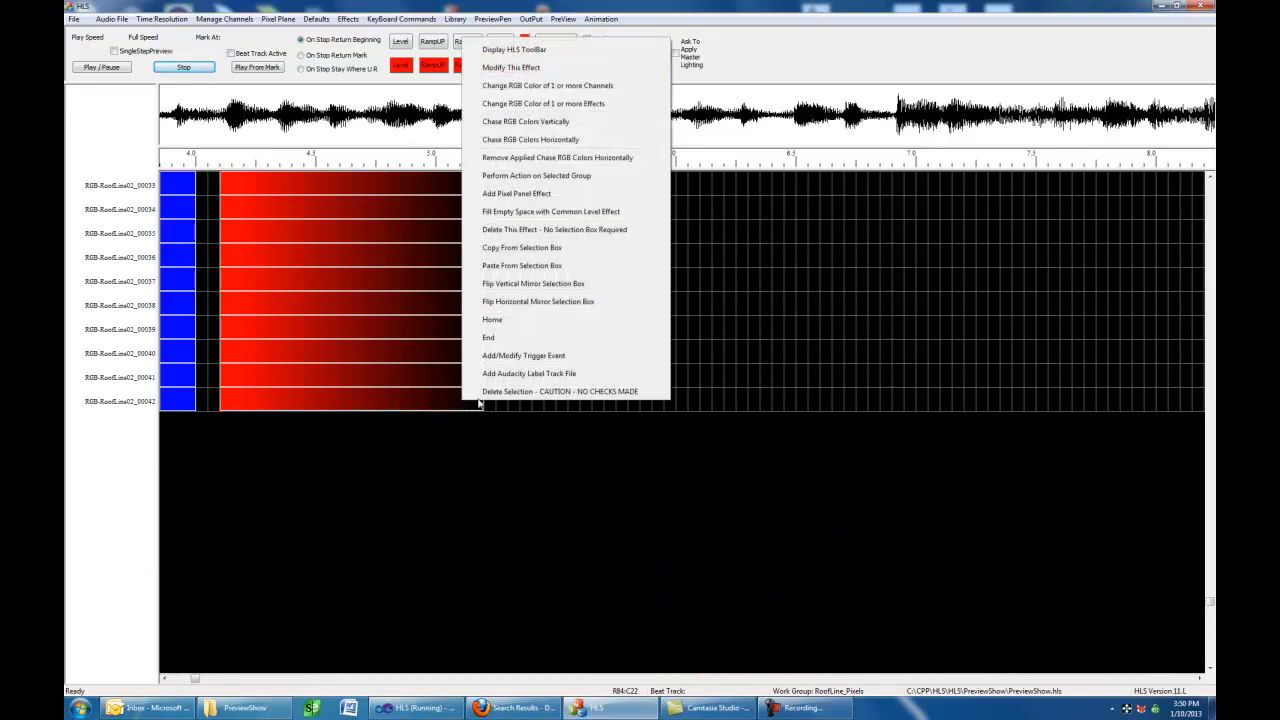
pyautogui.click(535, 176)
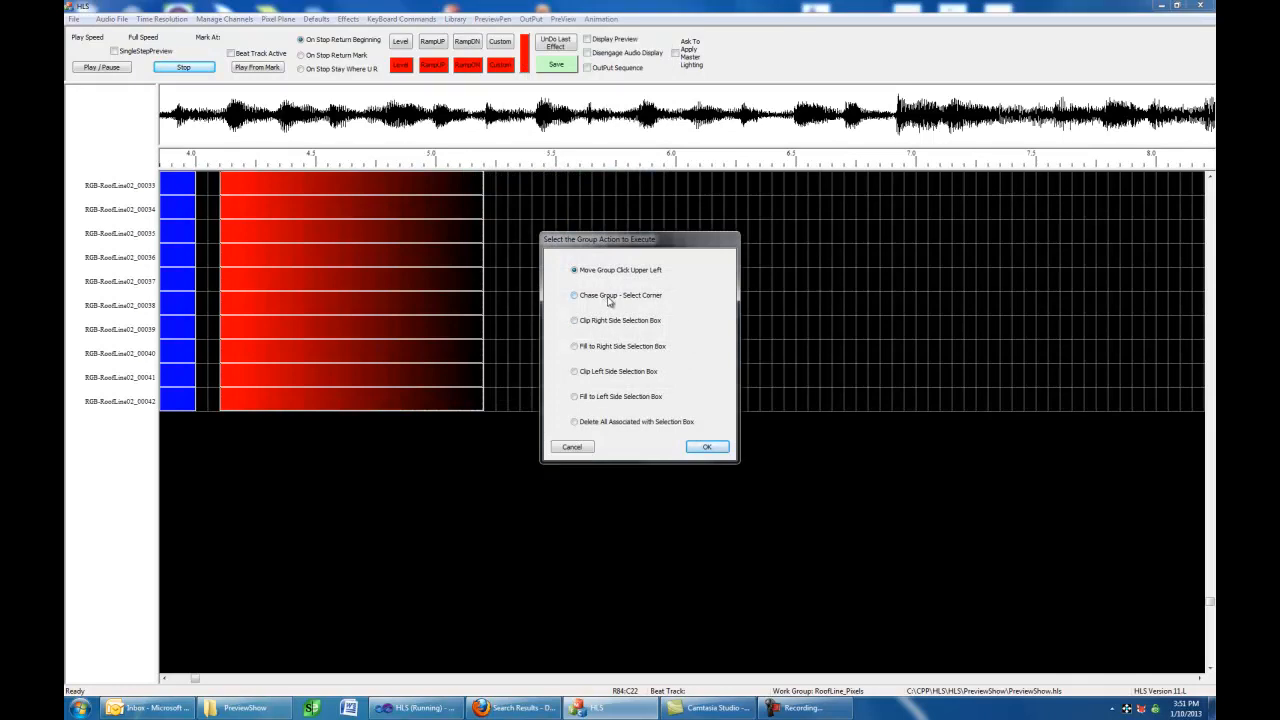
pyautogui.click(706, 447)
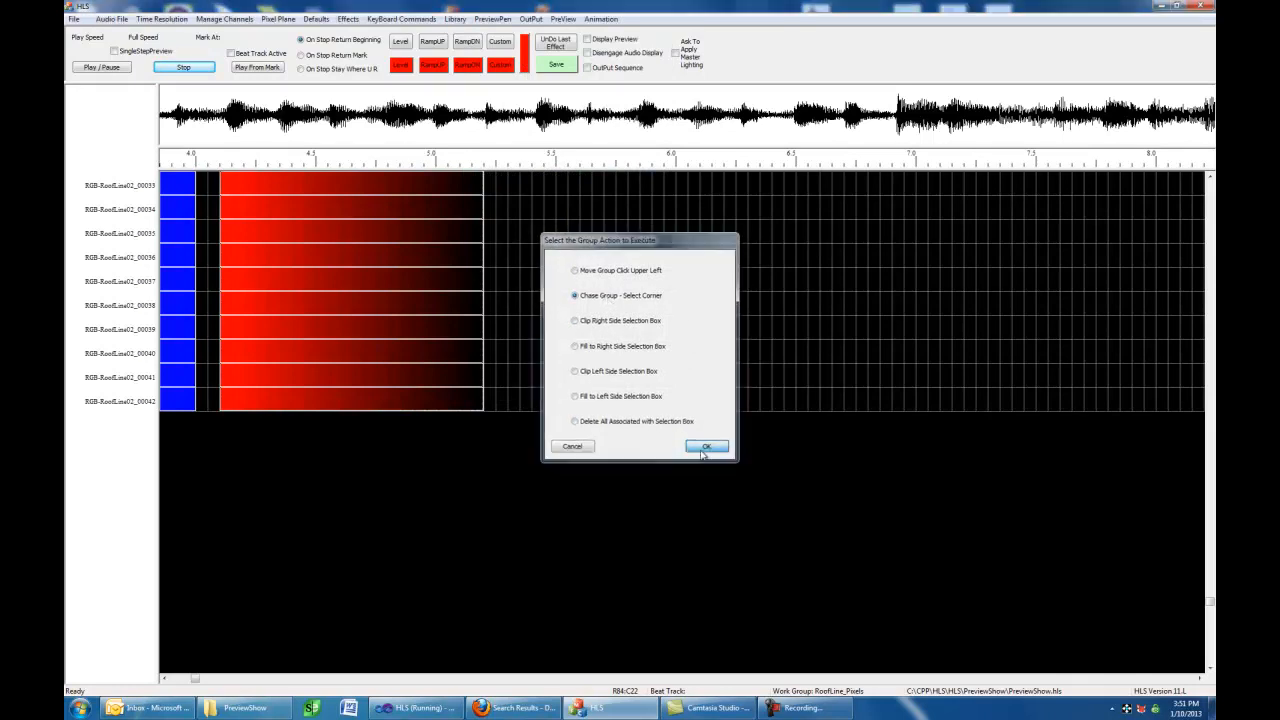
pyautogui.moveTo(480, 405); pyautogui.dragTo(1051, 374)
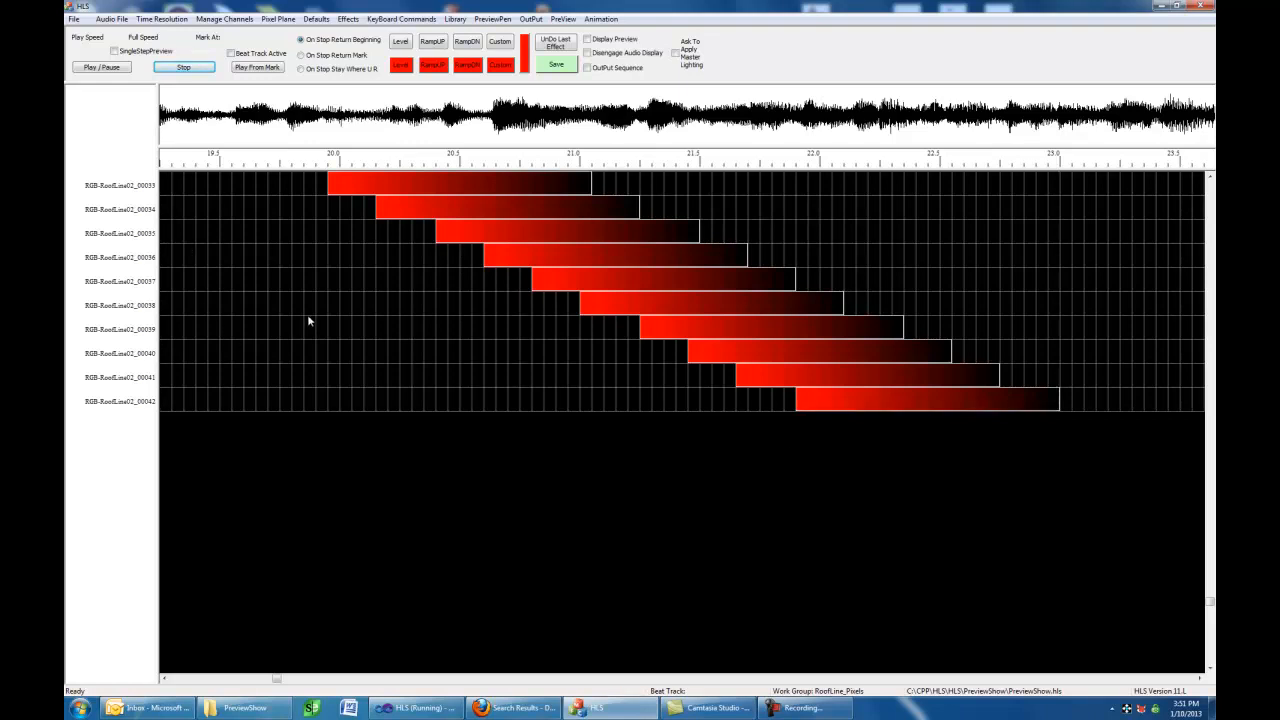
pyautogui.click(557, 65)
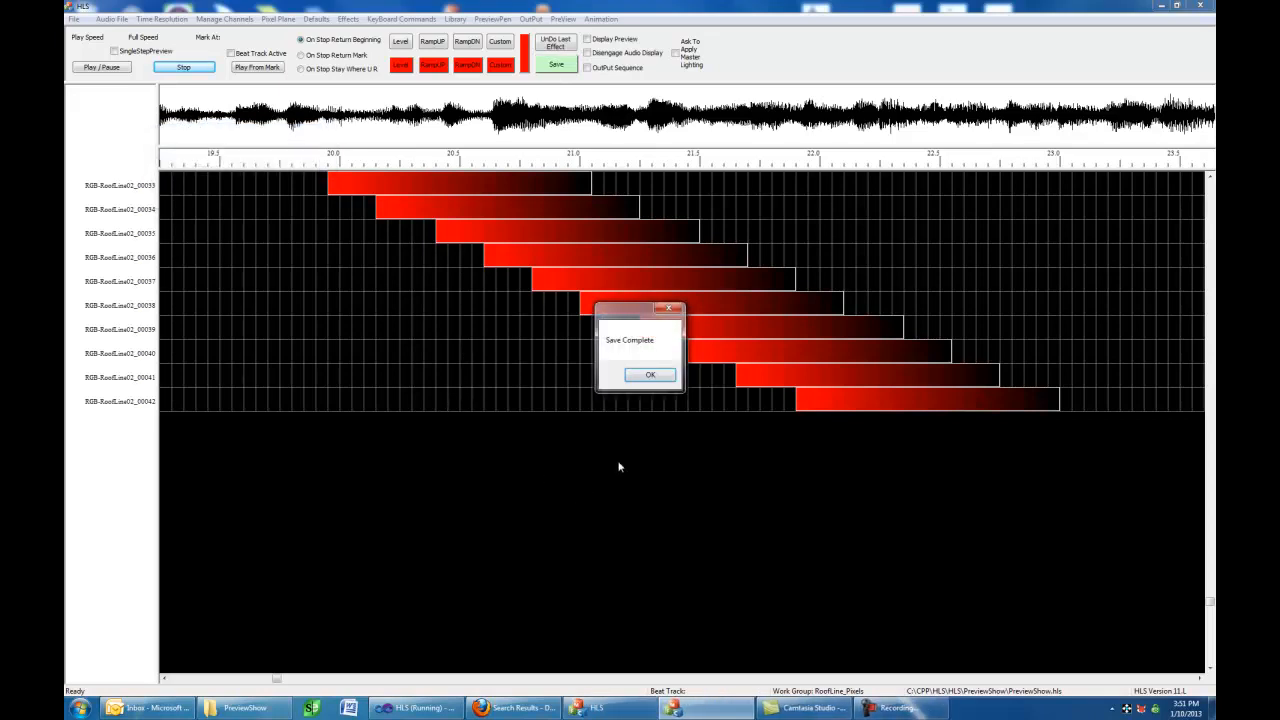
pyautogui.click(652, 378)
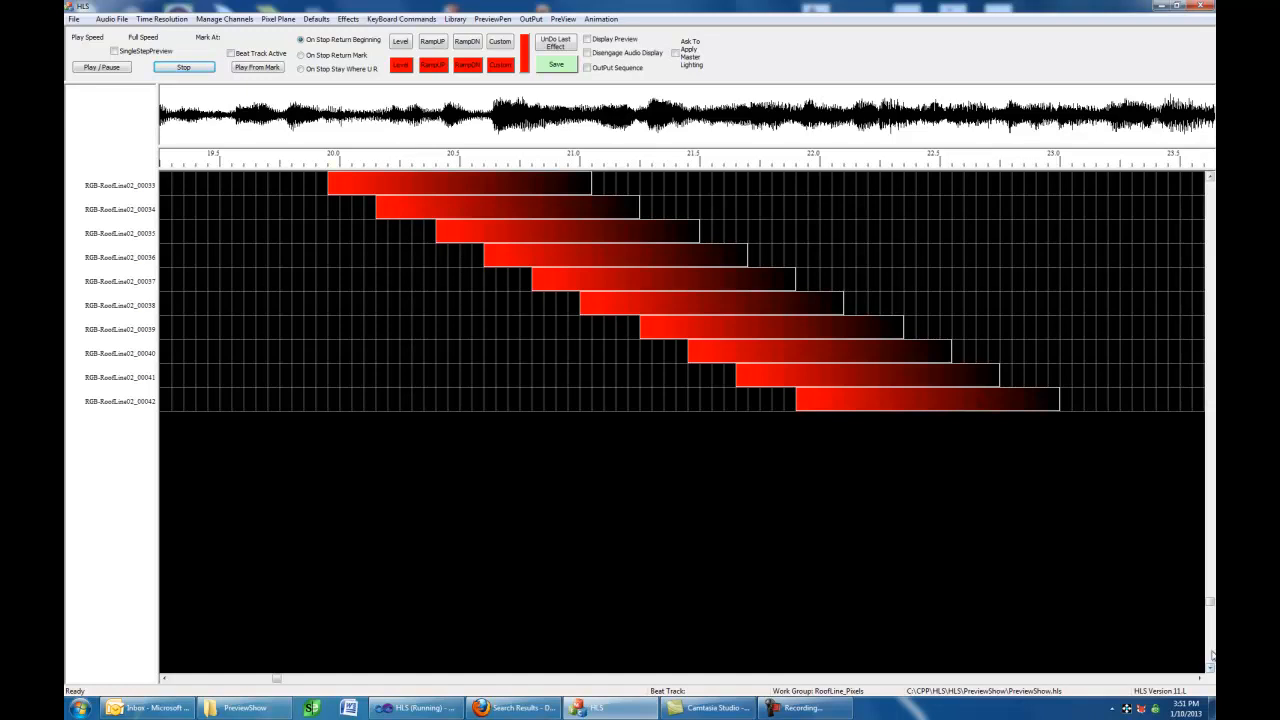
# Step: Review the staggered ramps, rebuild the output levels and play the sequence in the house preview, then stop playback and close the preview
pyautogui.moveTo(1211, 605); pyautogui.dragTo(1210, 322)
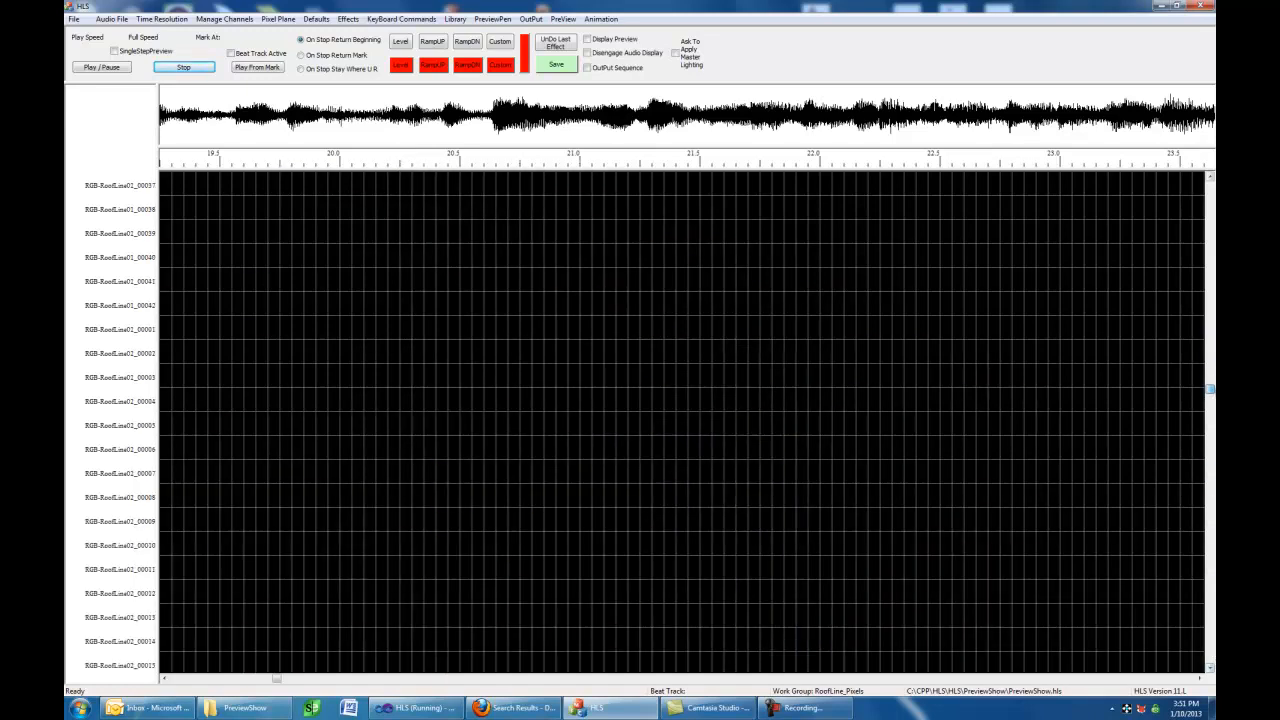
pyautogui.moveTo(1210, 430); pyautogui.dragTo(1210, 536)
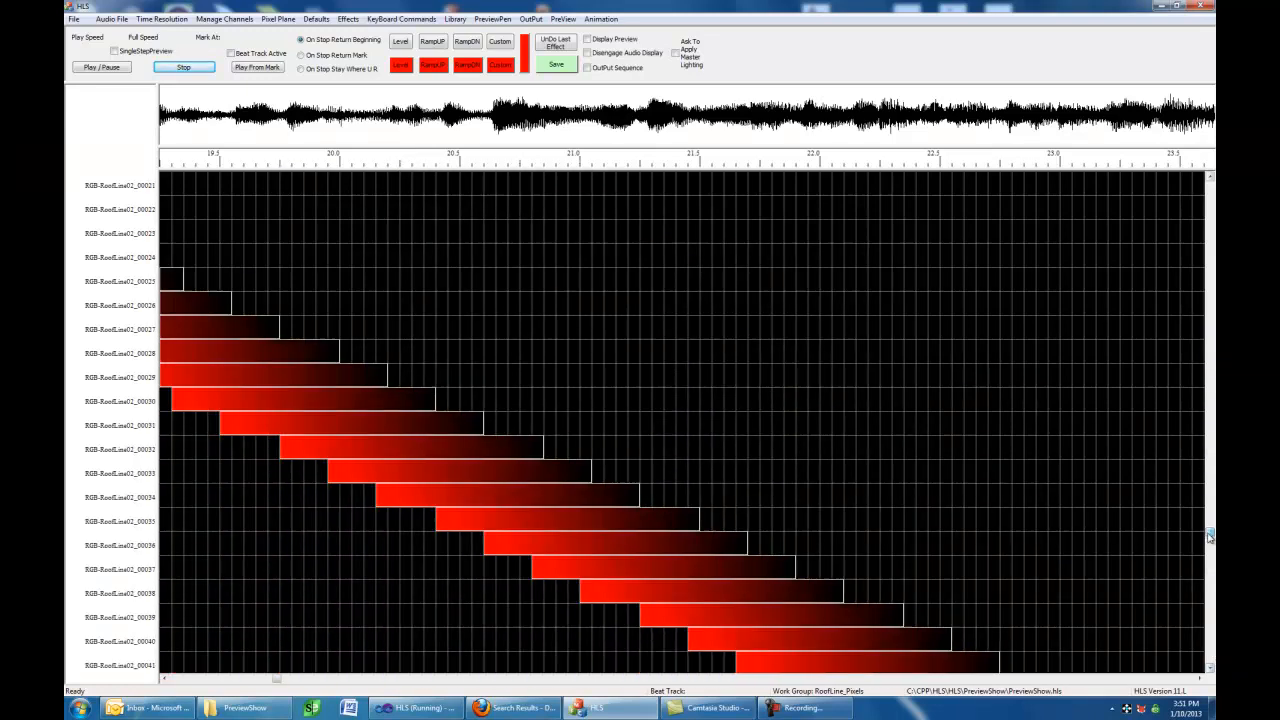
pyautogui.click(587, 39)
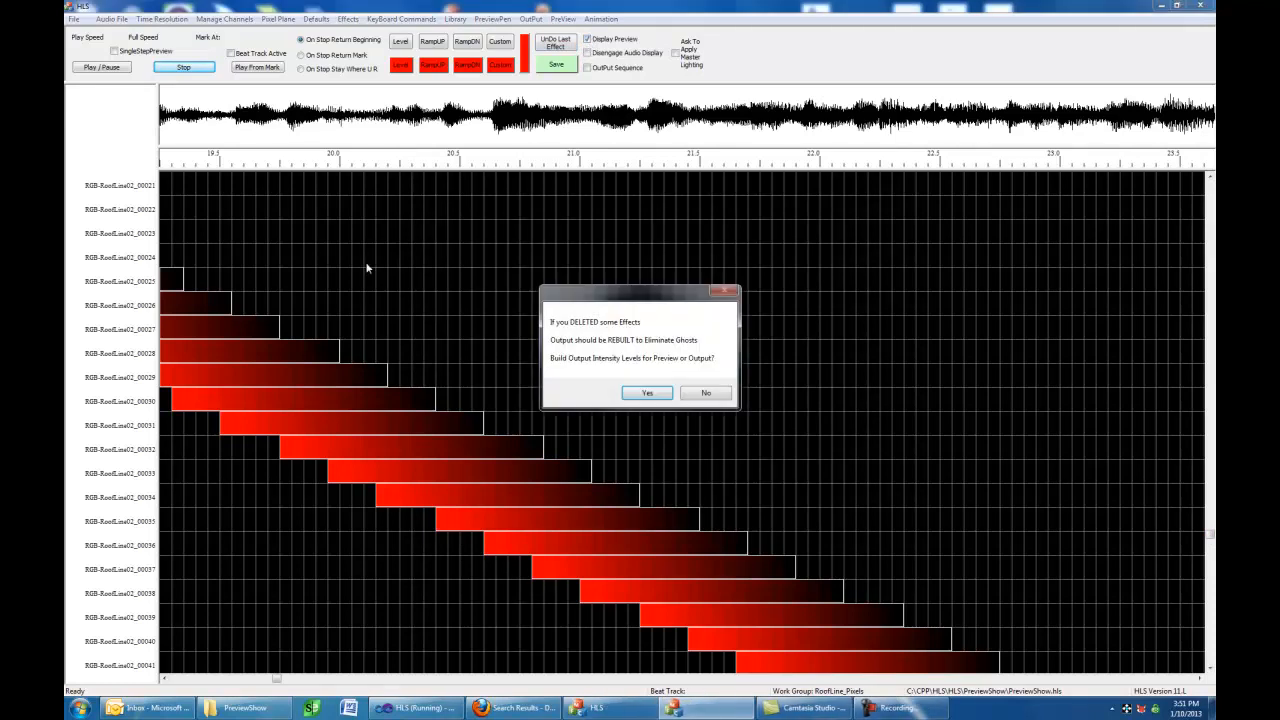
pyautogui.click(648, 393)
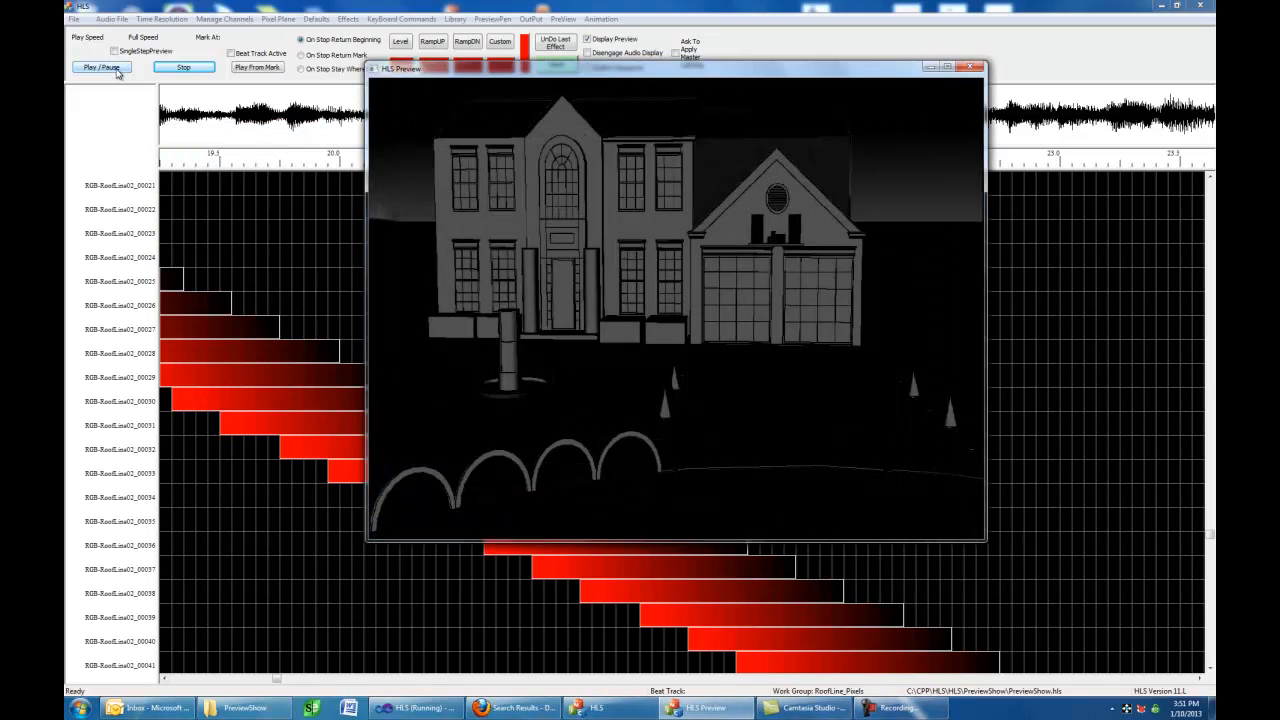
pyautogui.click(117, 71)
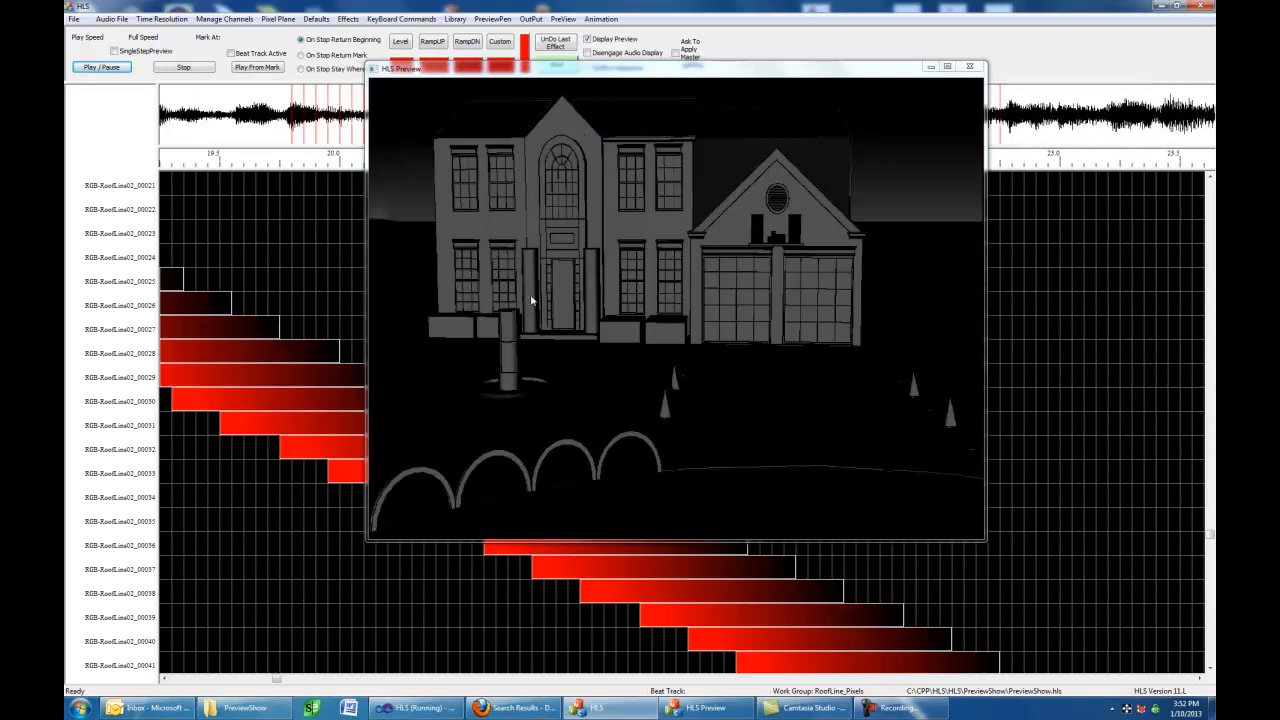
pyautogui.click(189, 68)
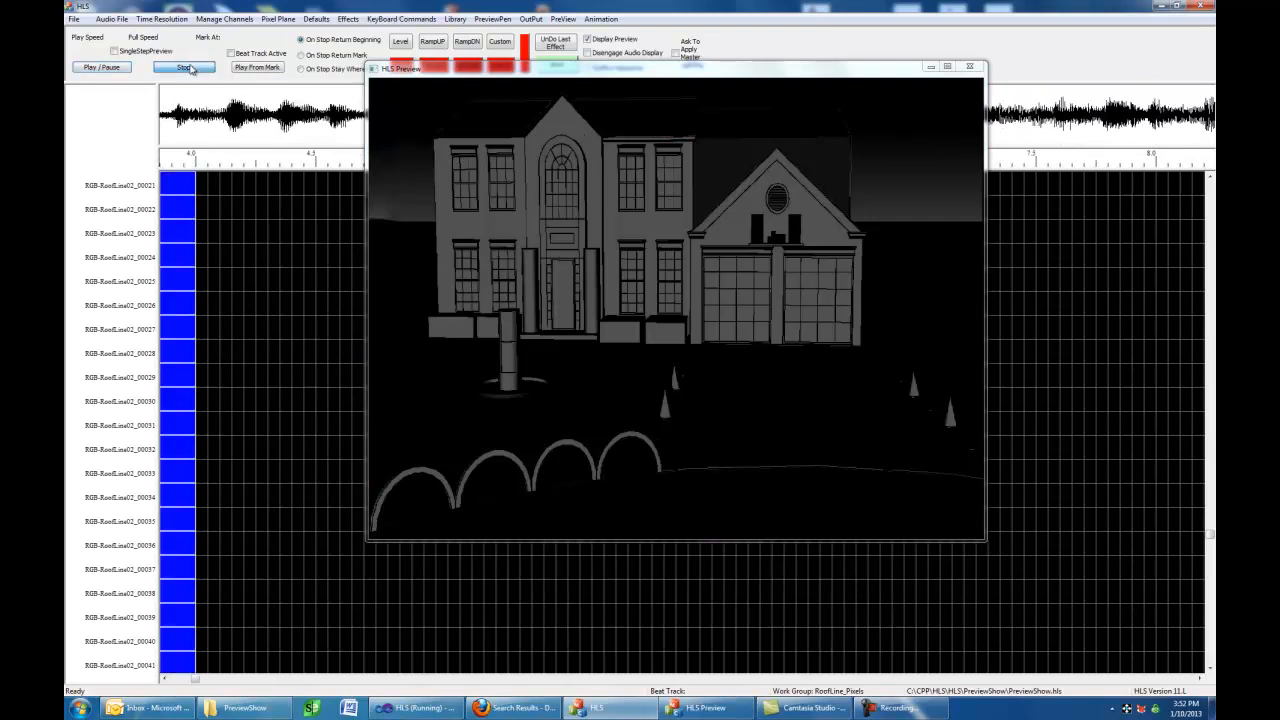
pyautogui.click(969, 66)
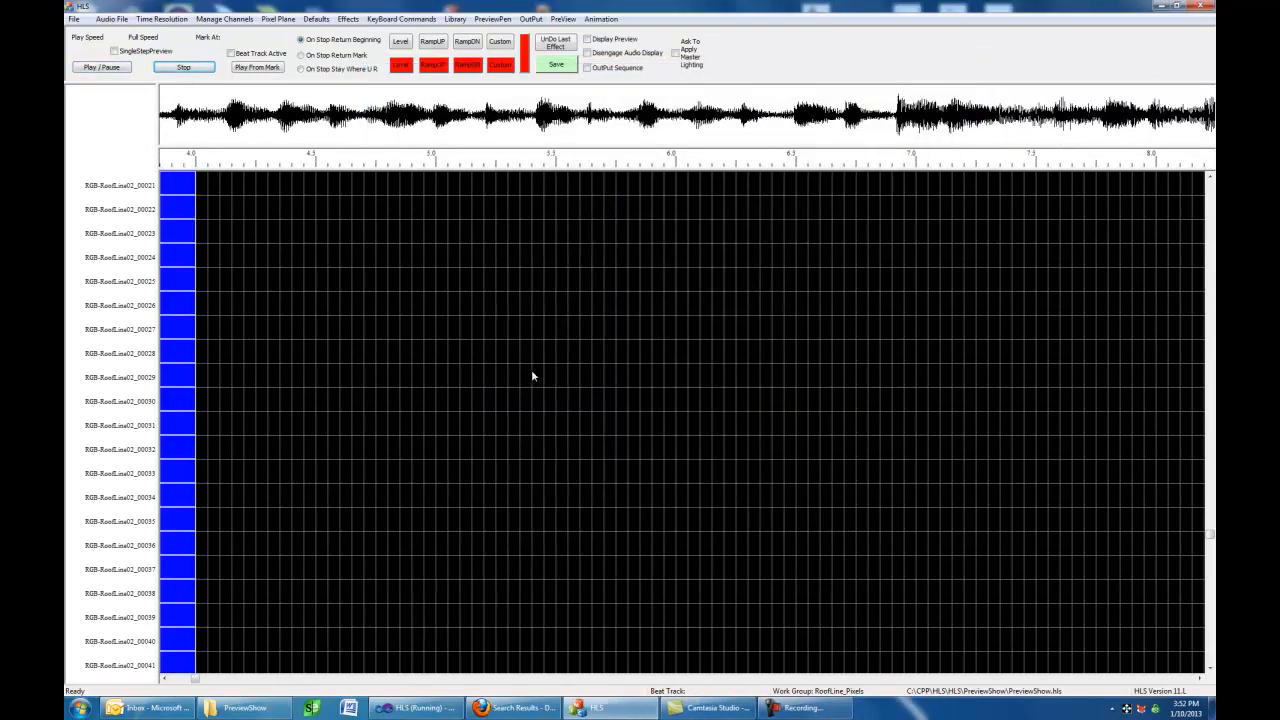